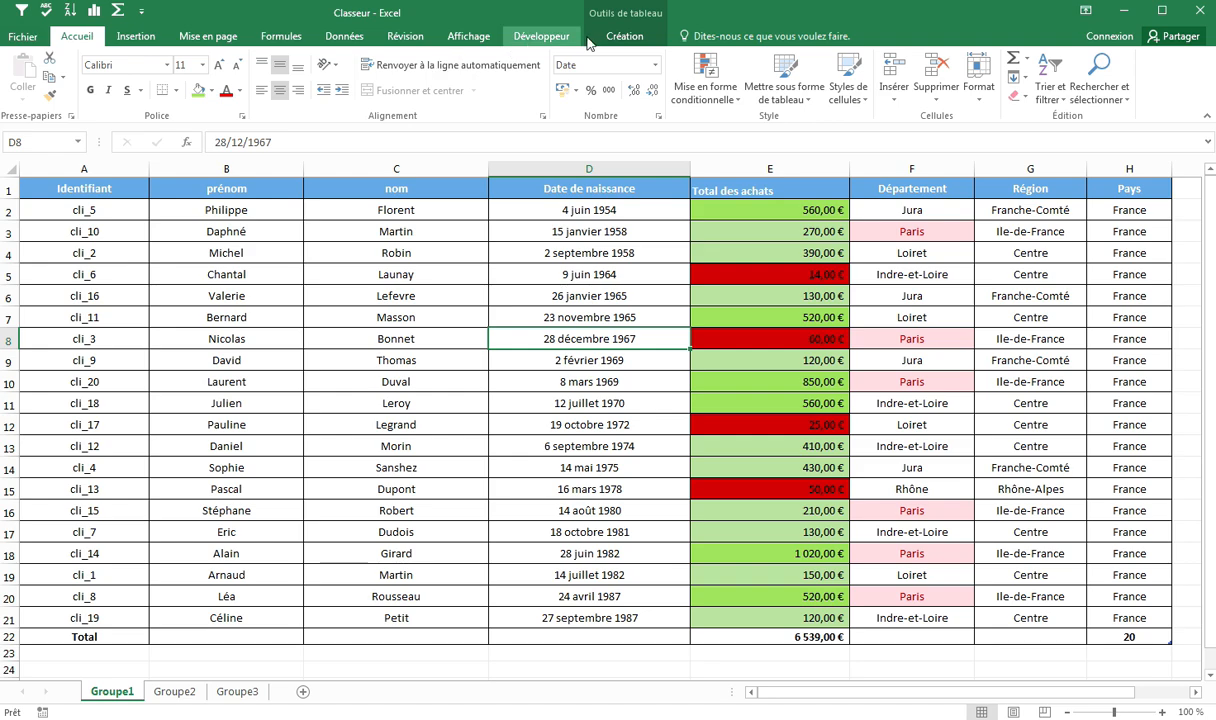
click(624, 37)
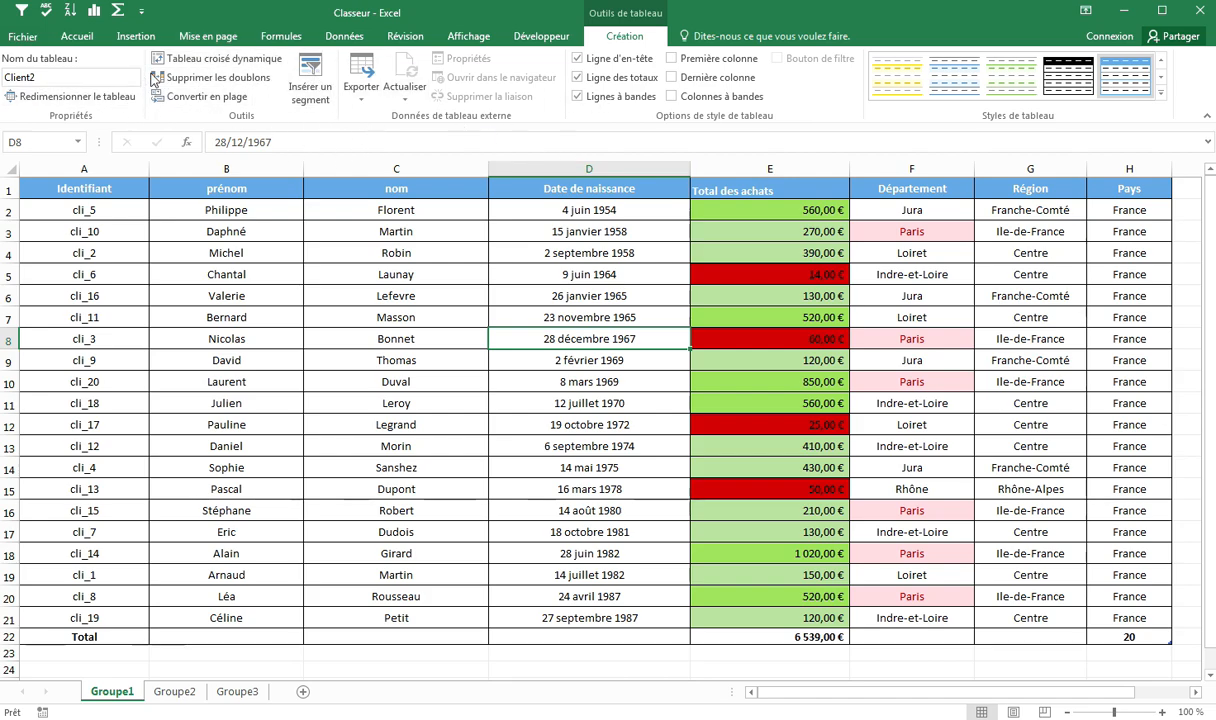
click(405, 36)
click(482, 38)
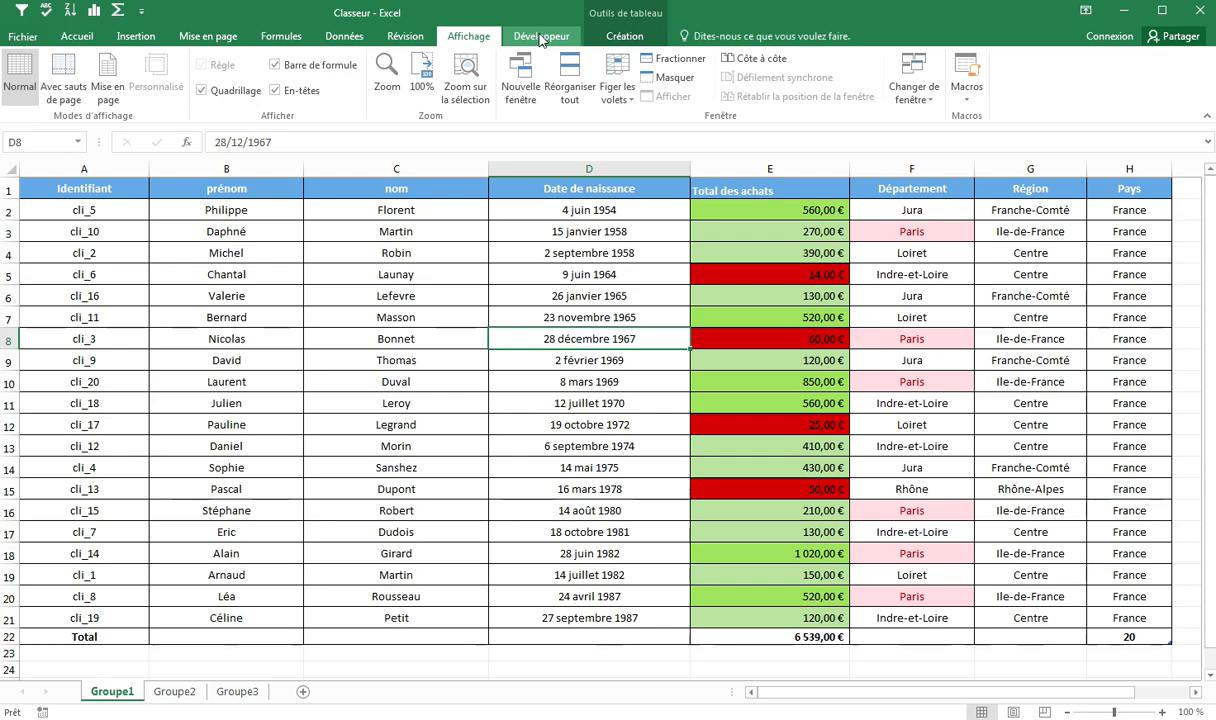
click(548, 36)
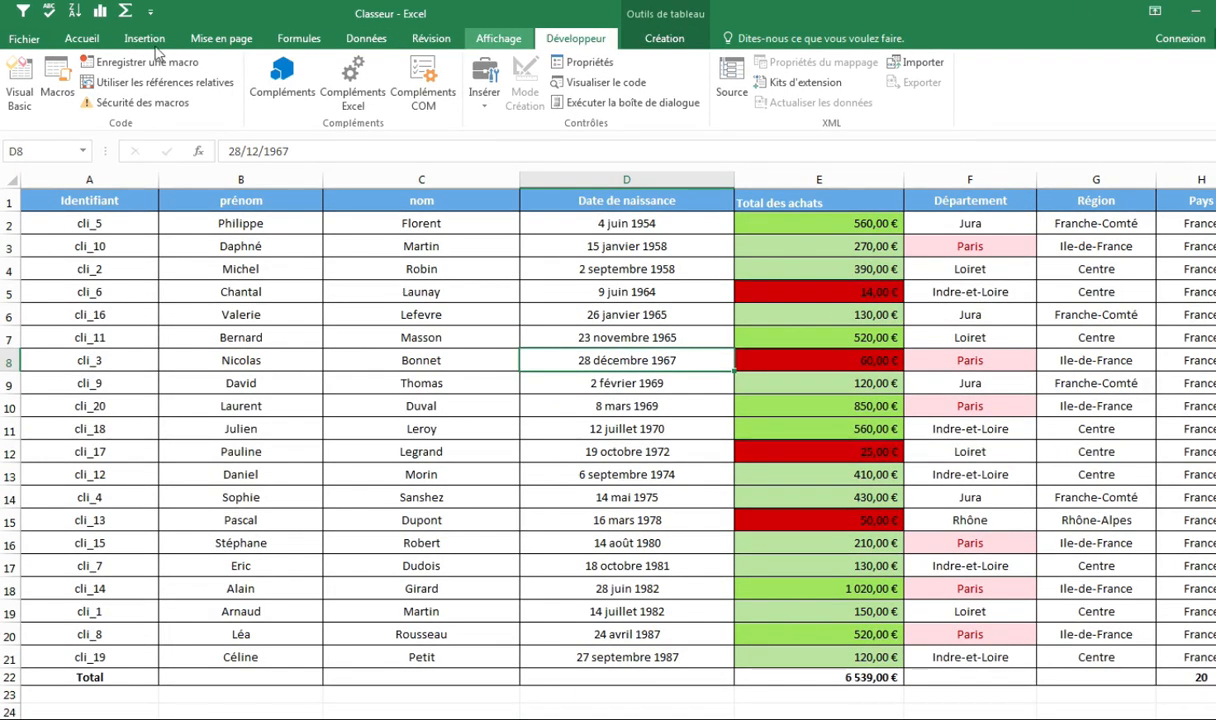
Step: Open the ribbon customization options and create a new tab after Accueil
click(30, 40)
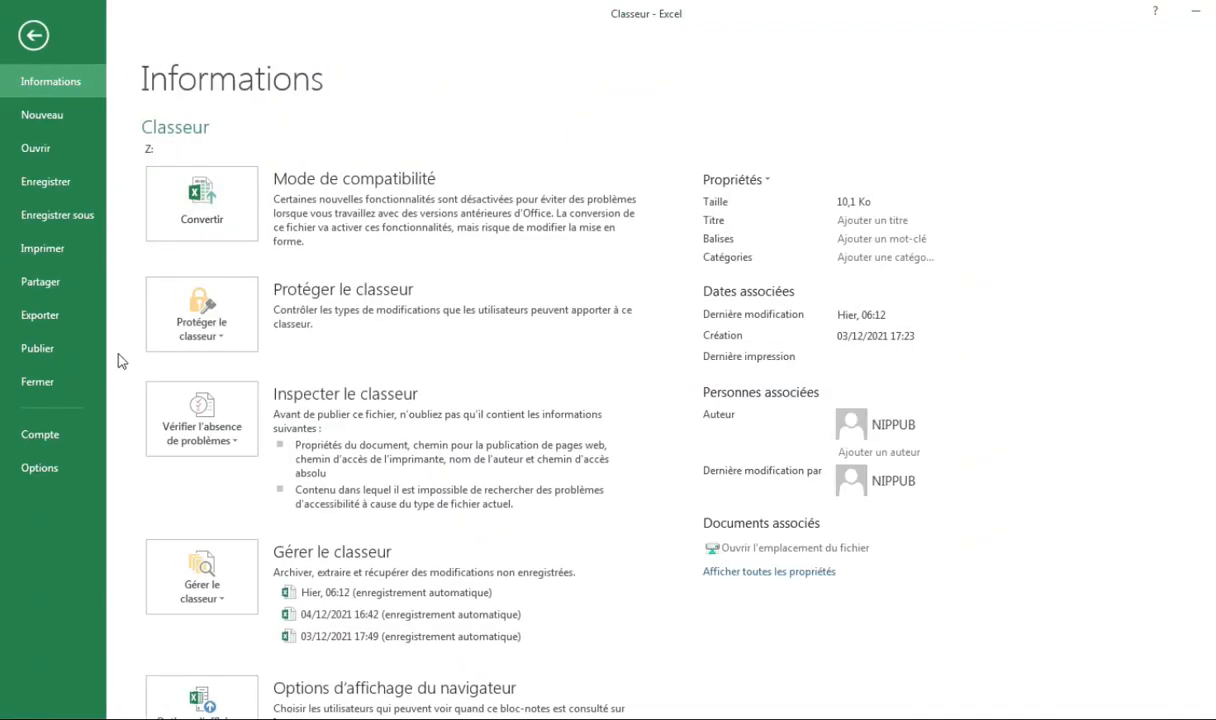
click(50, 467)
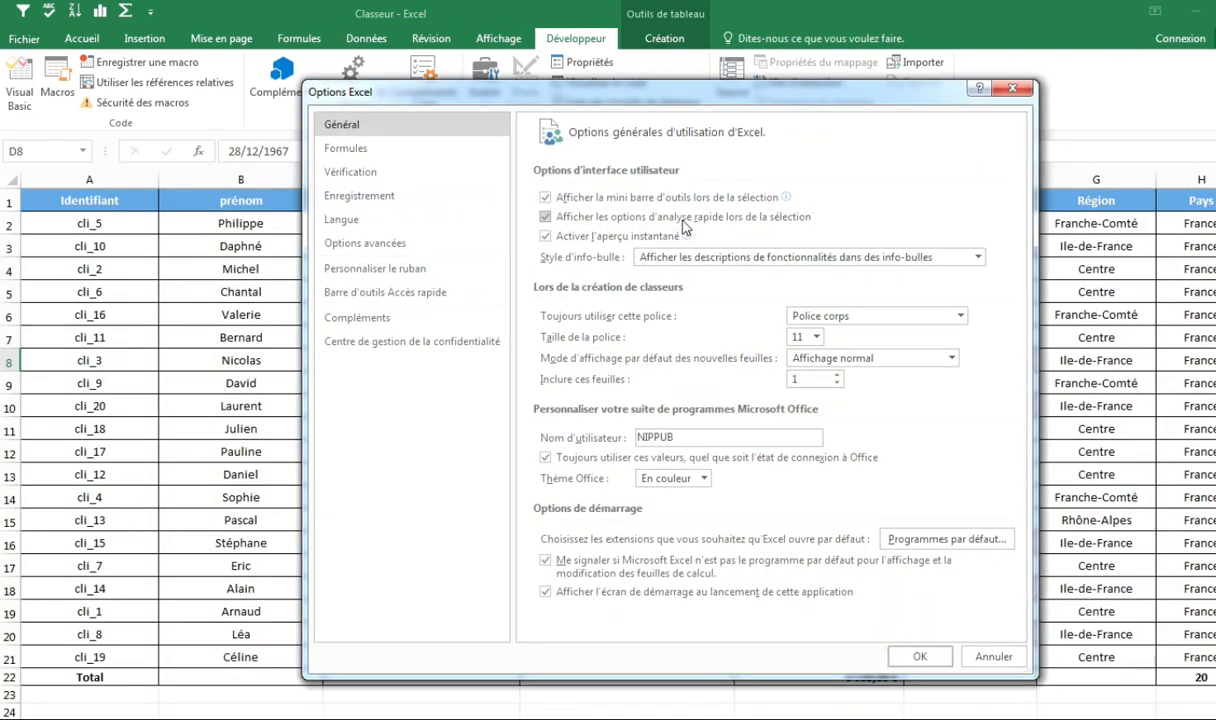
click(414, 270)
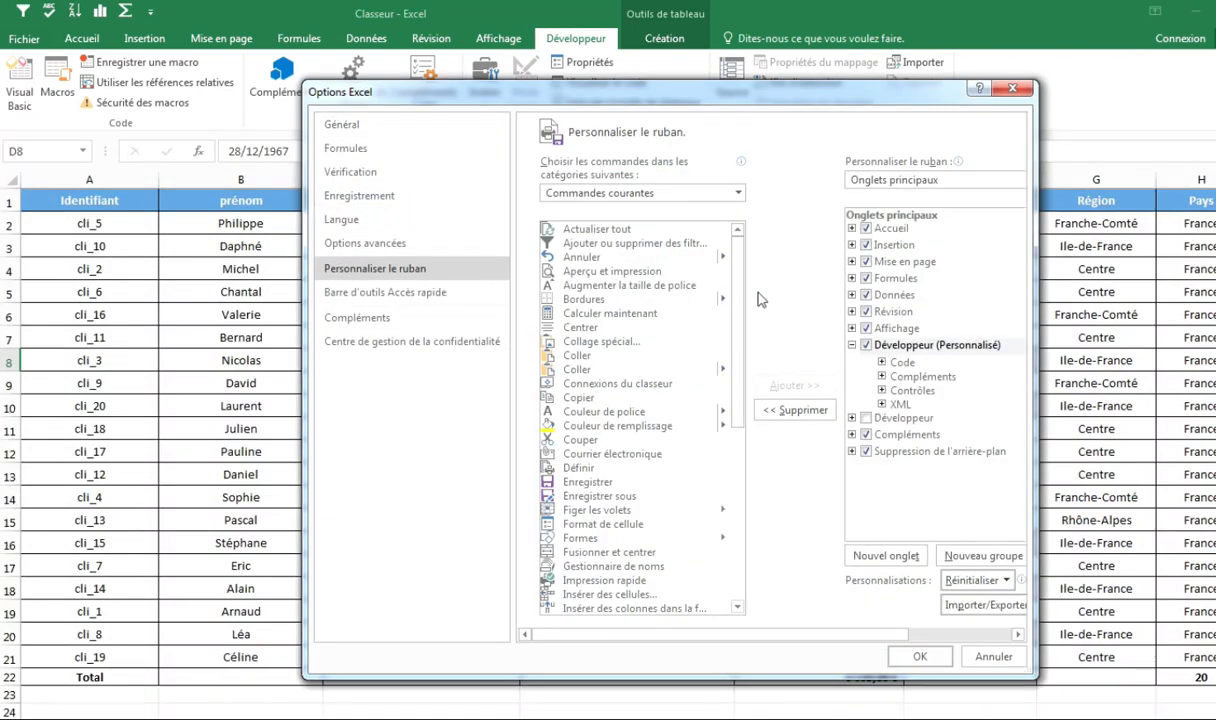
drag(1036, 288, 1186, 276)
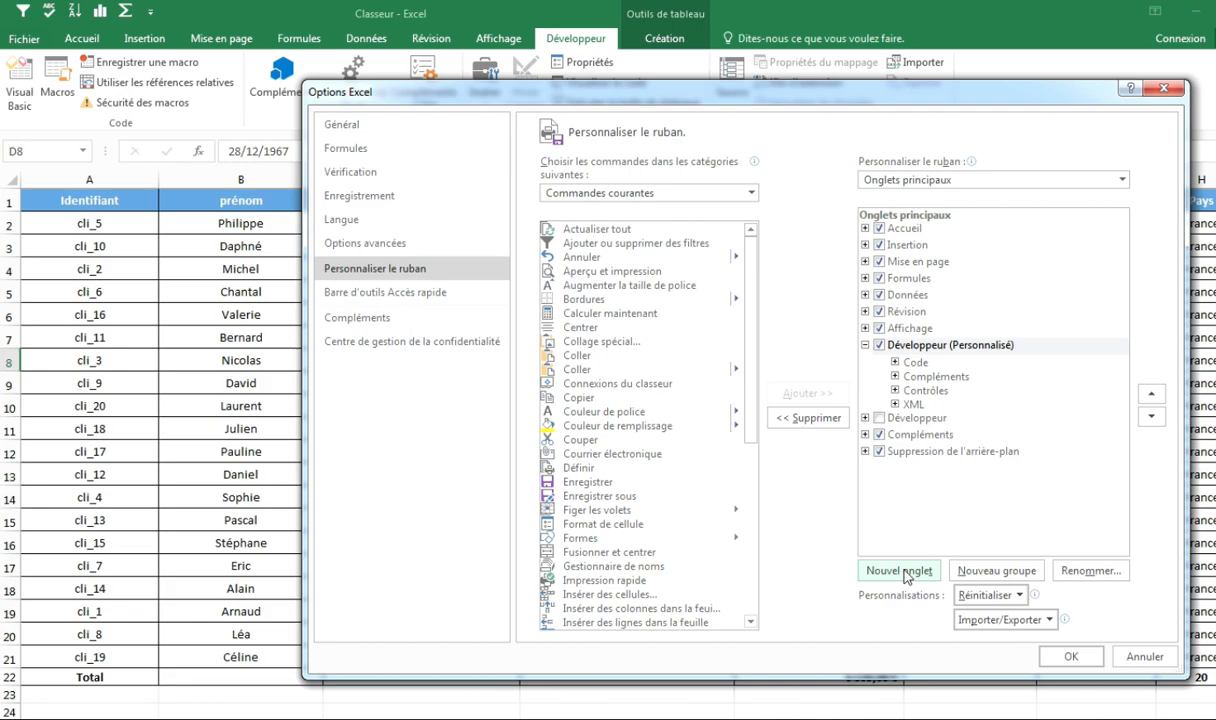
click(911, 233)
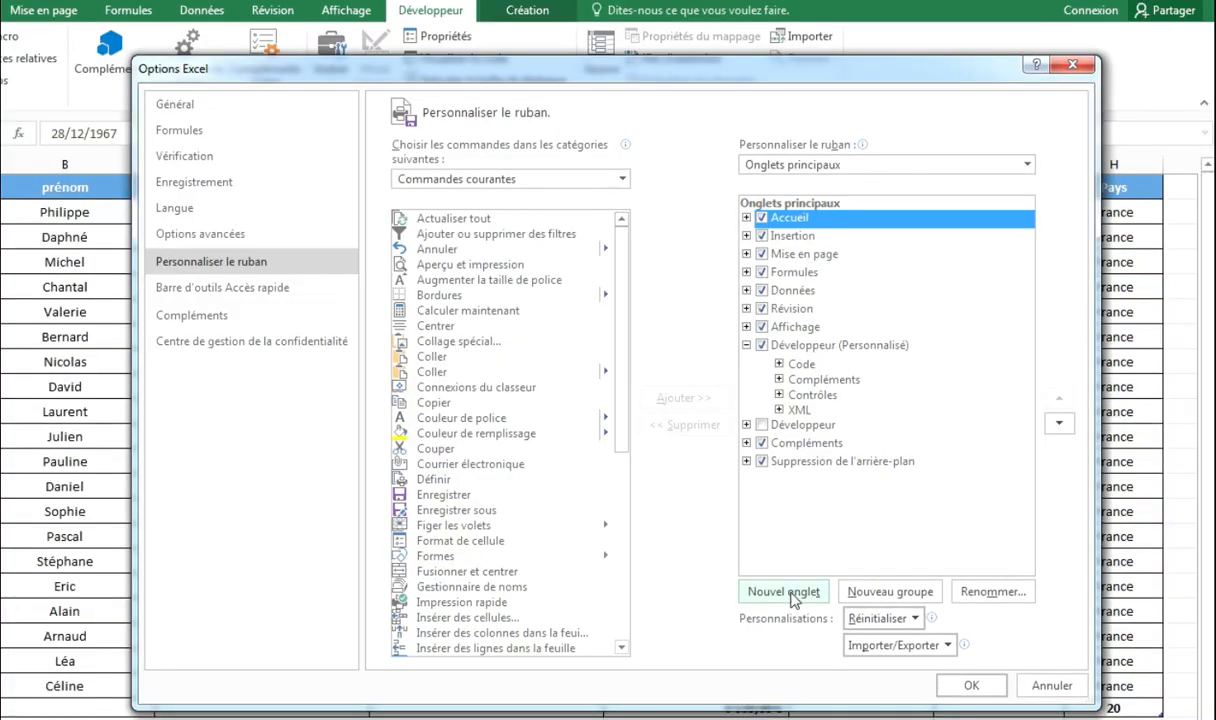
click(885, 570)
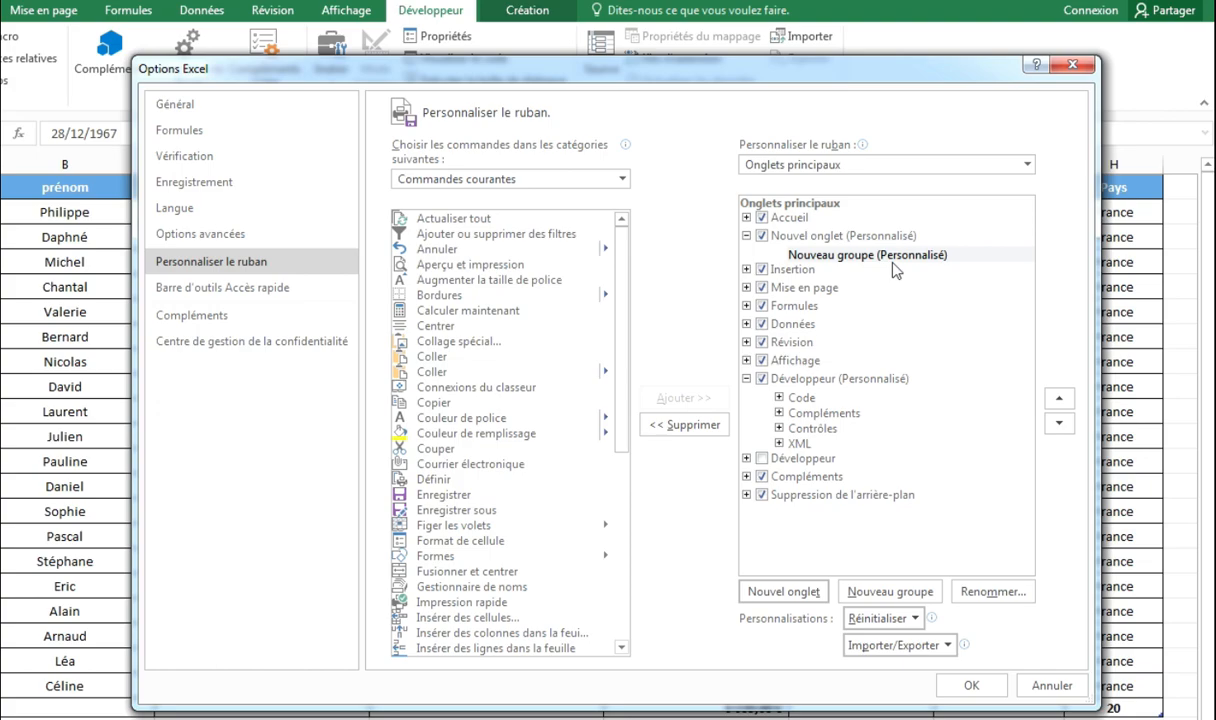
Step: Rename the new custom tab to Mes commandes
click(818, 238)
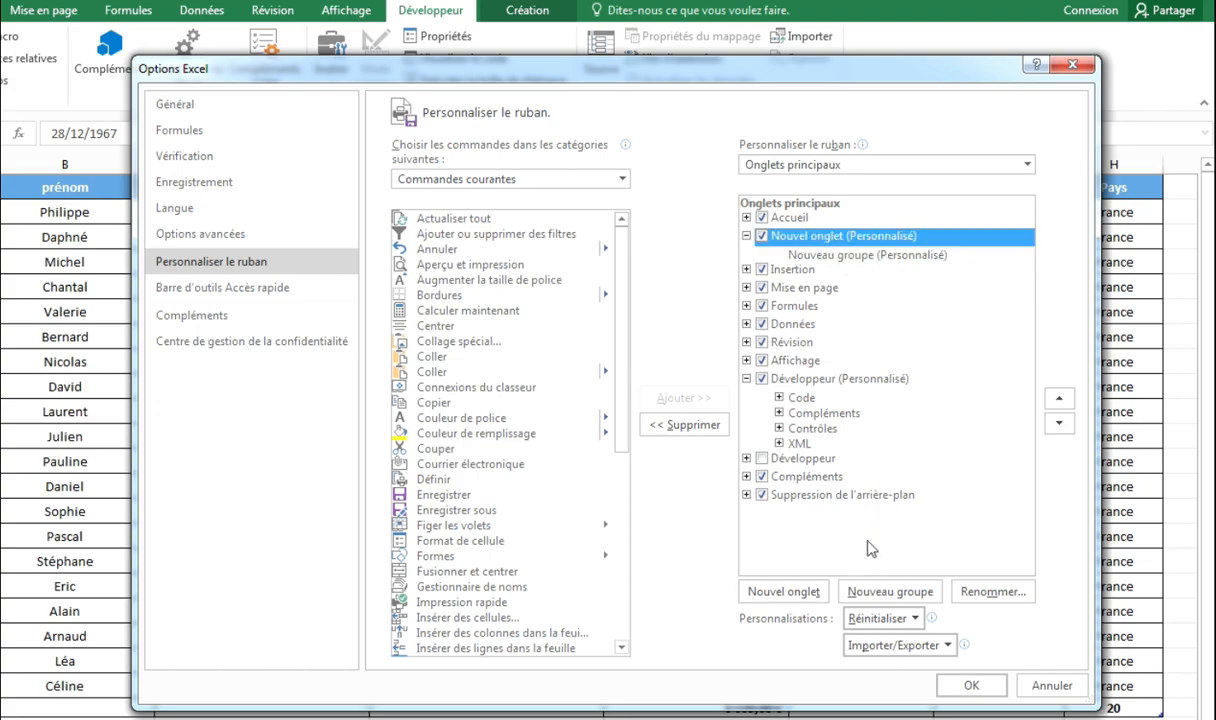
click(983, 594)
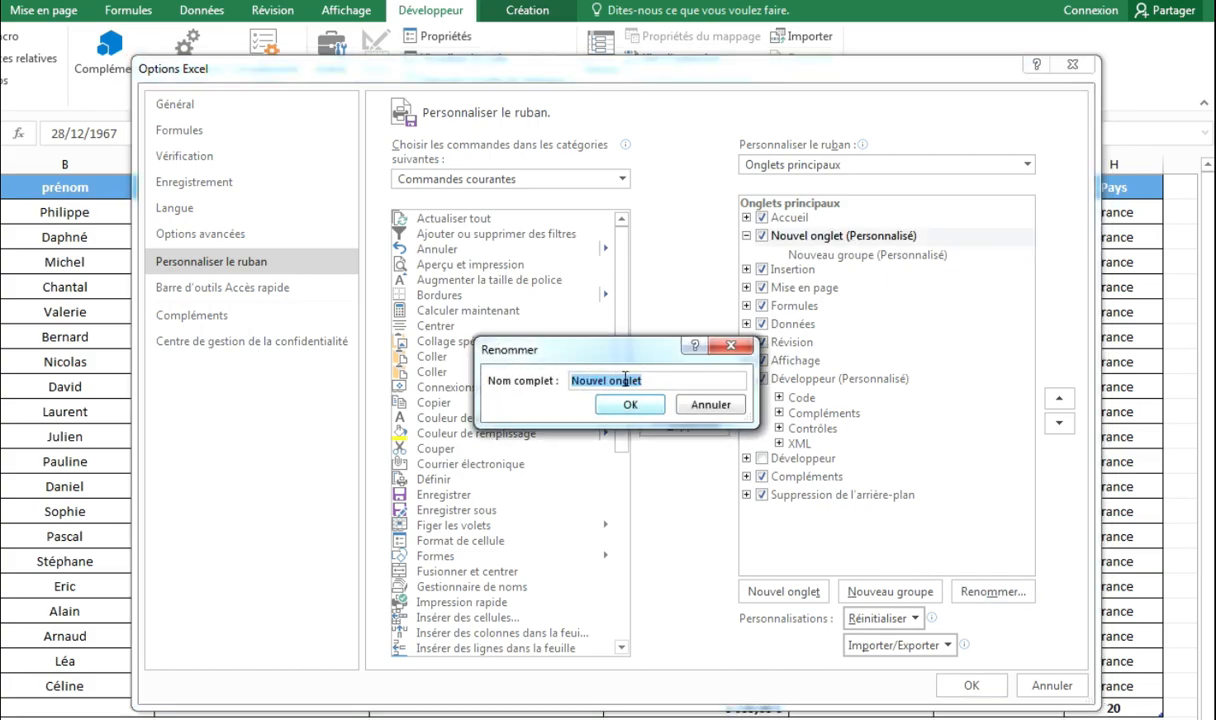
text(Mes commande)
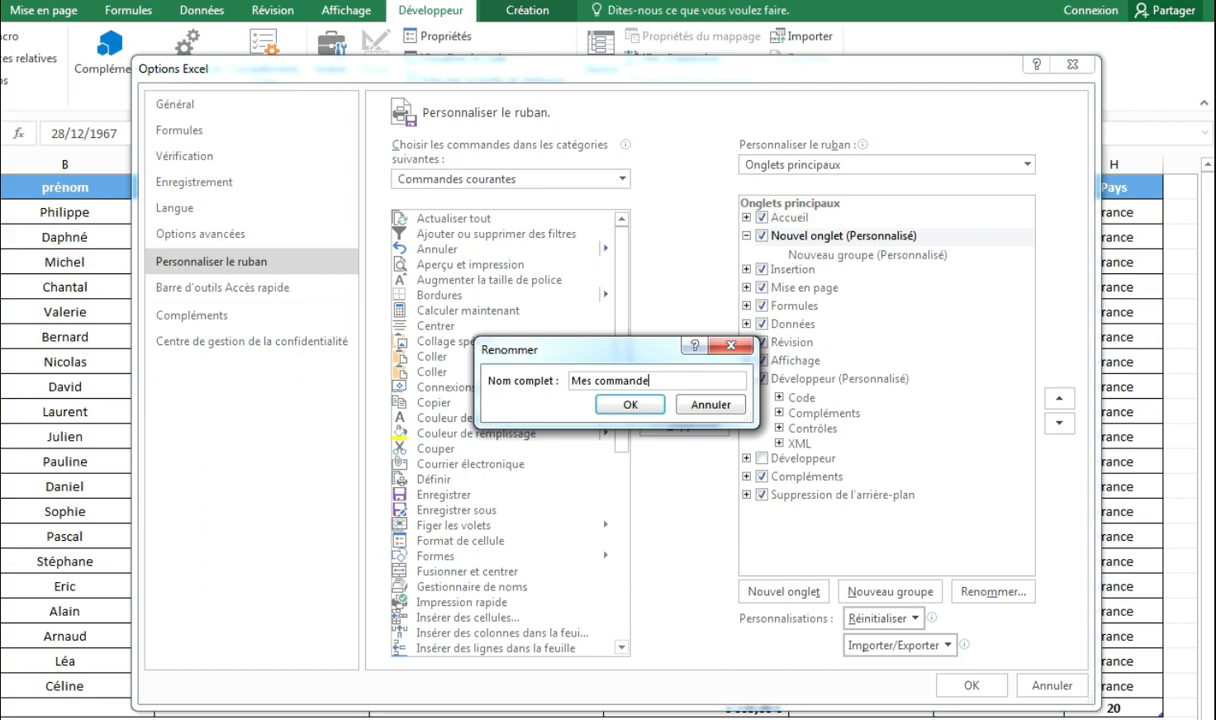
text(s)
click(627, 404)
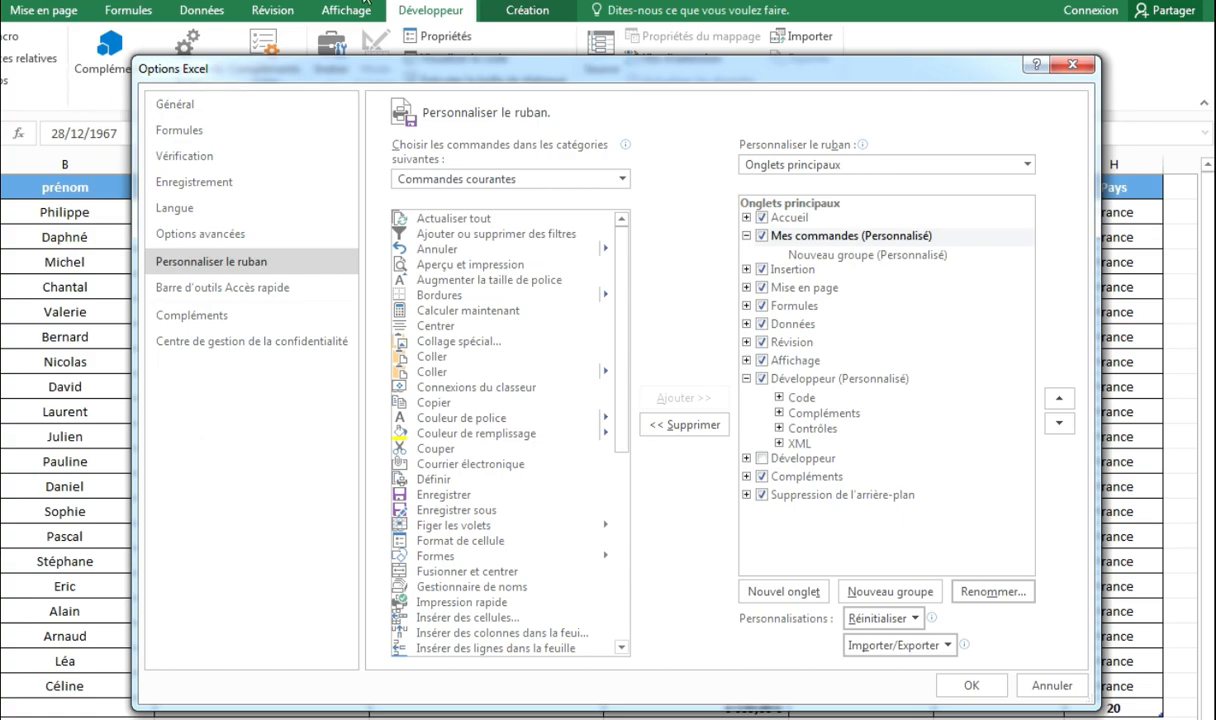
Step: Hide the Mes commandes tab from the ribbon and apply the options
click(763, 237)
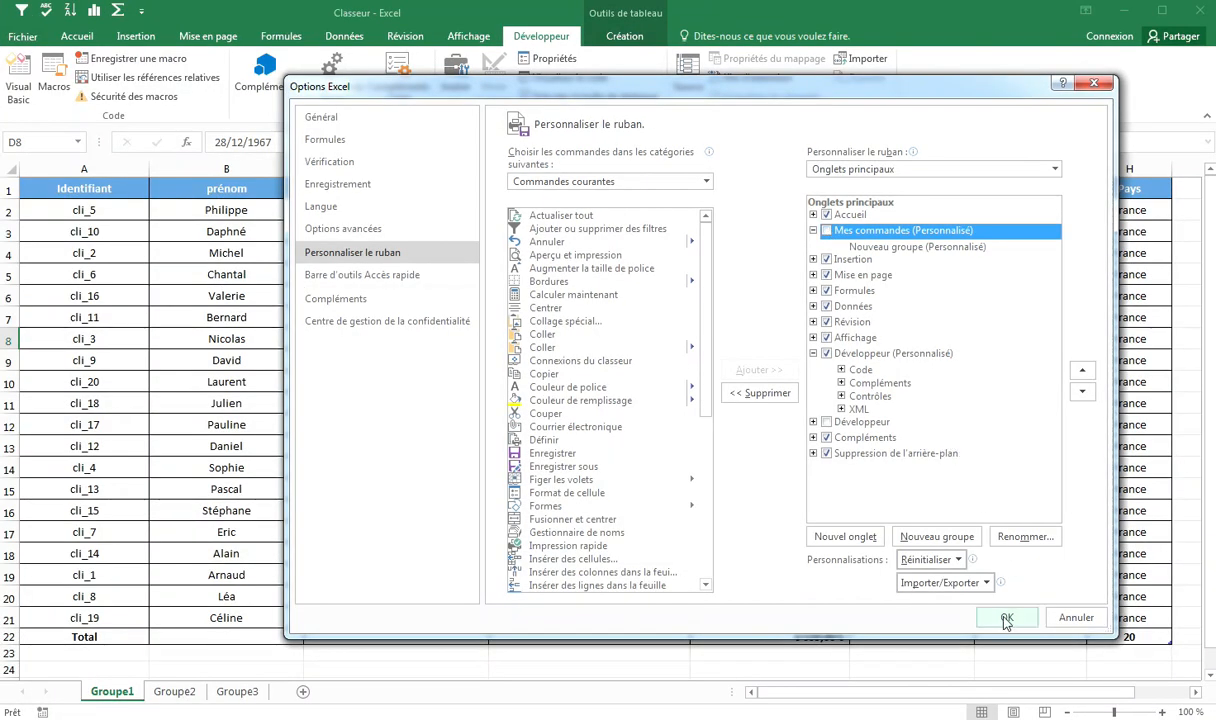
click(1006, 618)
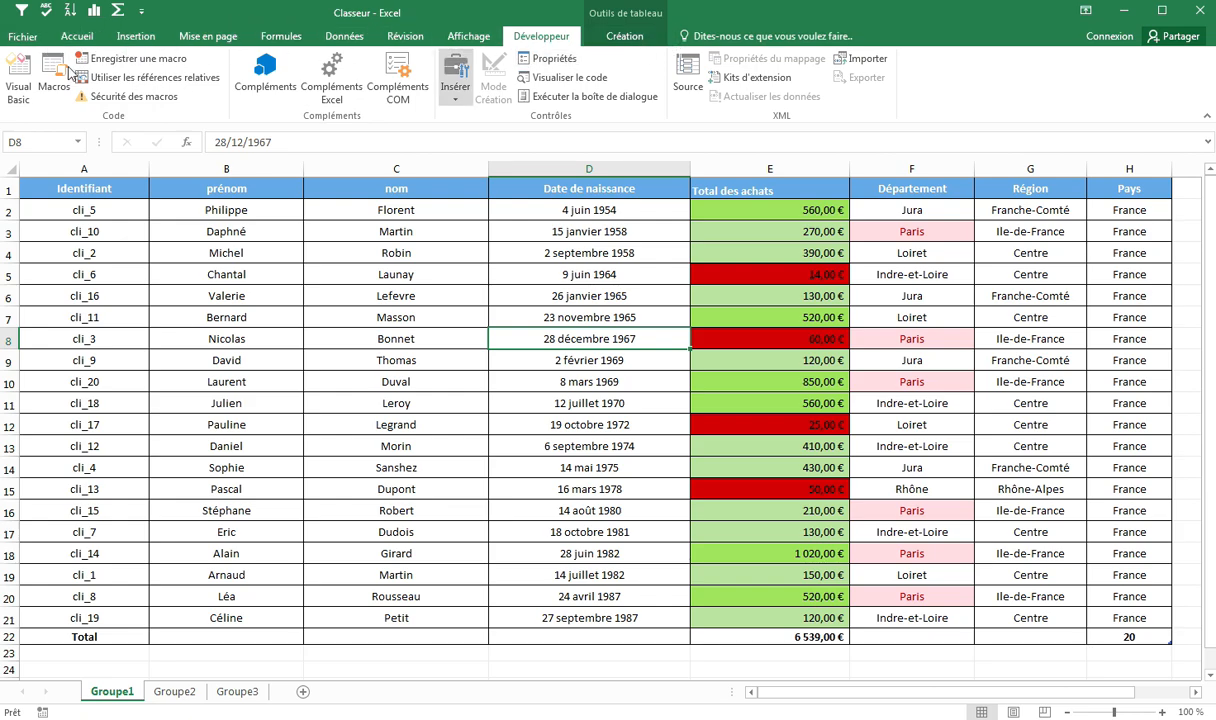
Step: Reopen the ribbon customization options and re-enable the Mes commandes tab
click(23, 37)
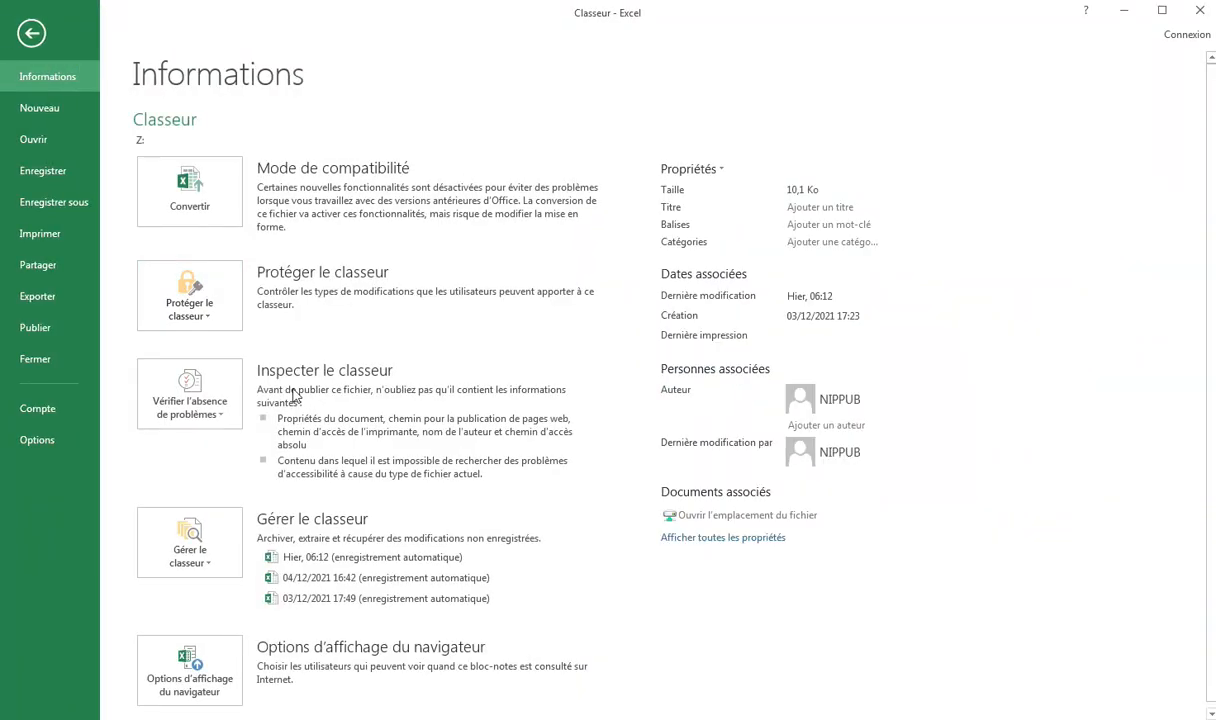
click(58, 440)
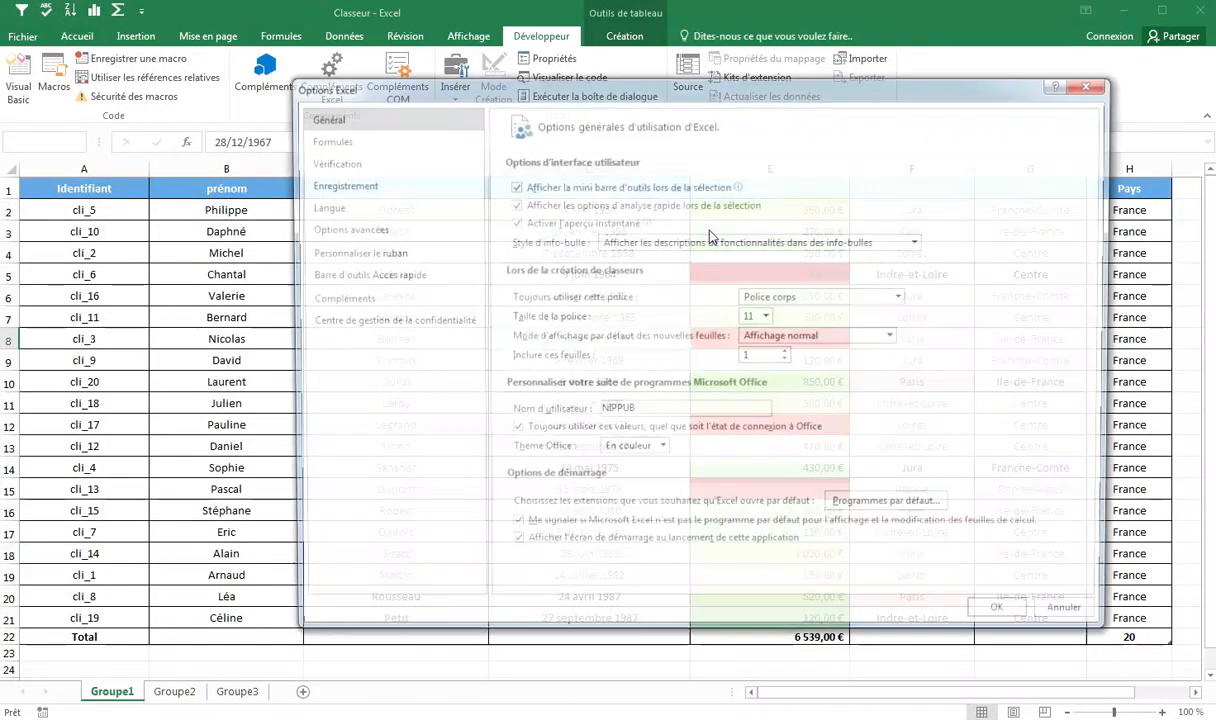
click(395, 252)
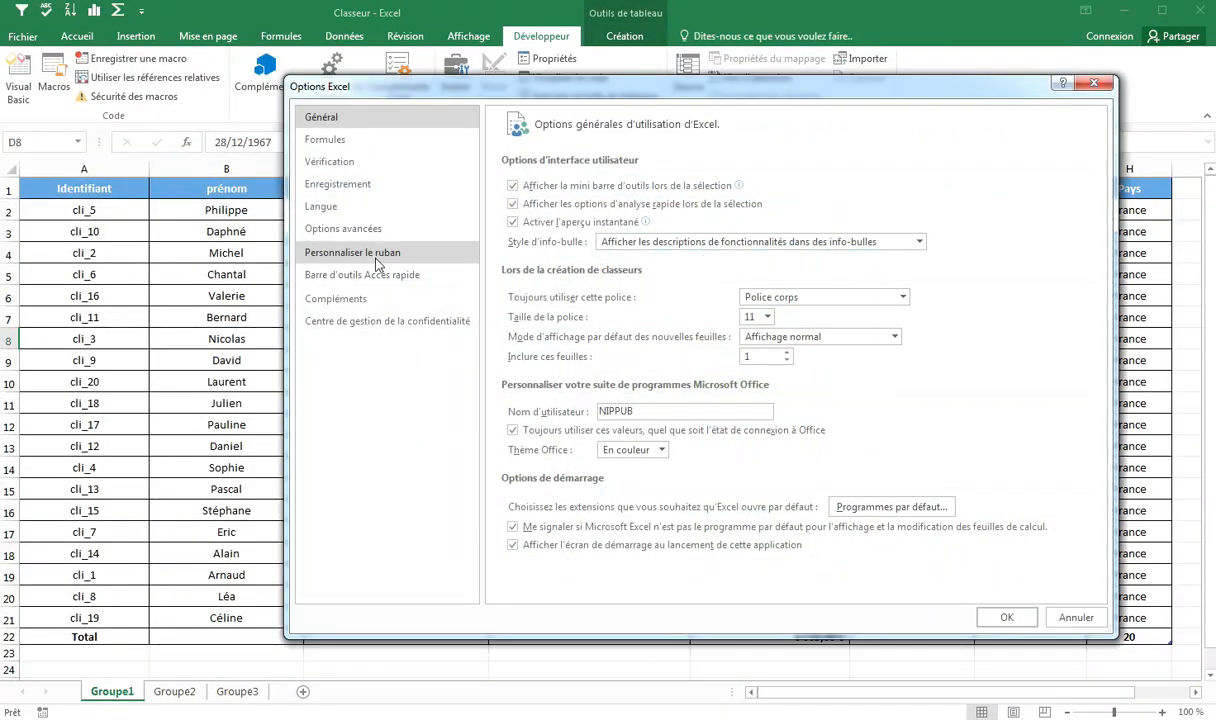
click(826, 230)
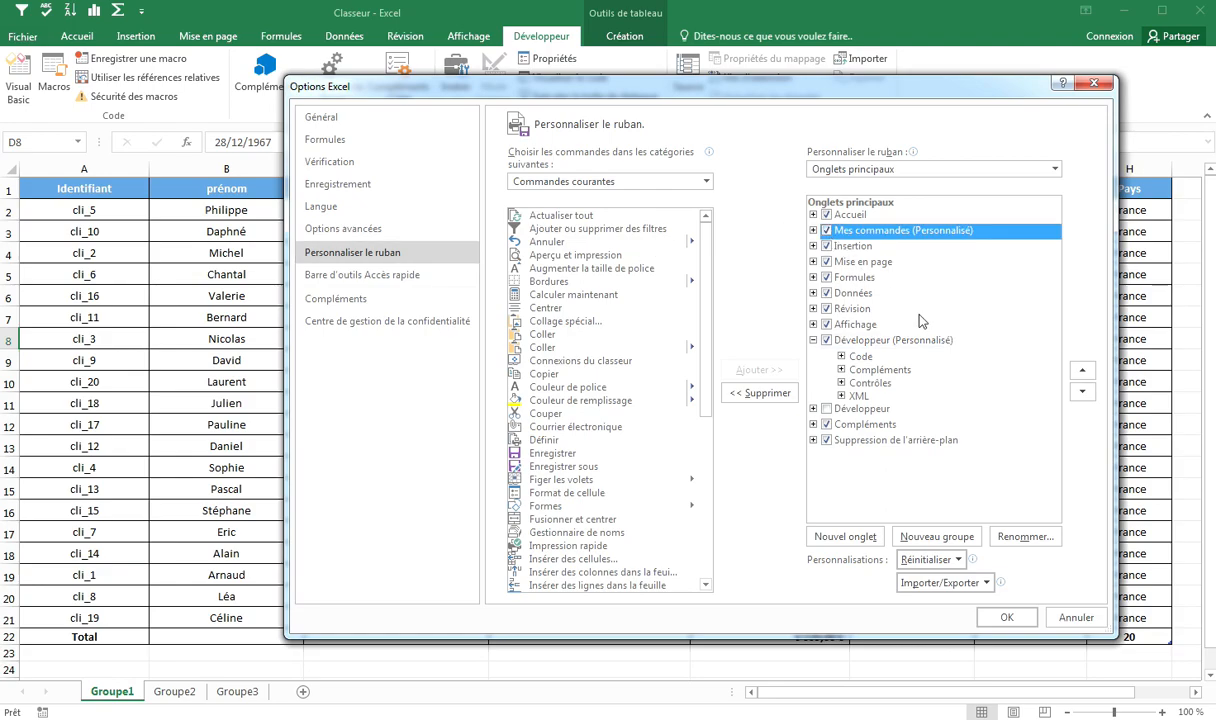
click(1005, 617)
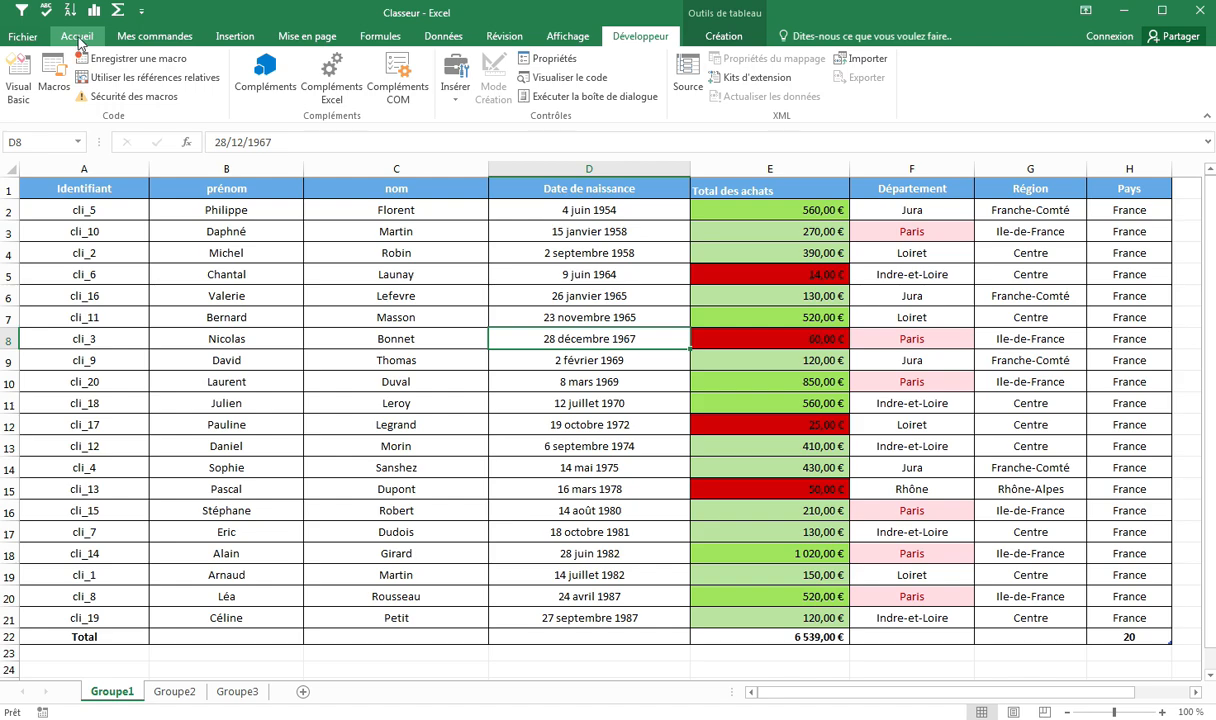
Step: Try to add the Ajouter ou supprimer des filtres command directly to the Mes commandes tab
click(156, 37)
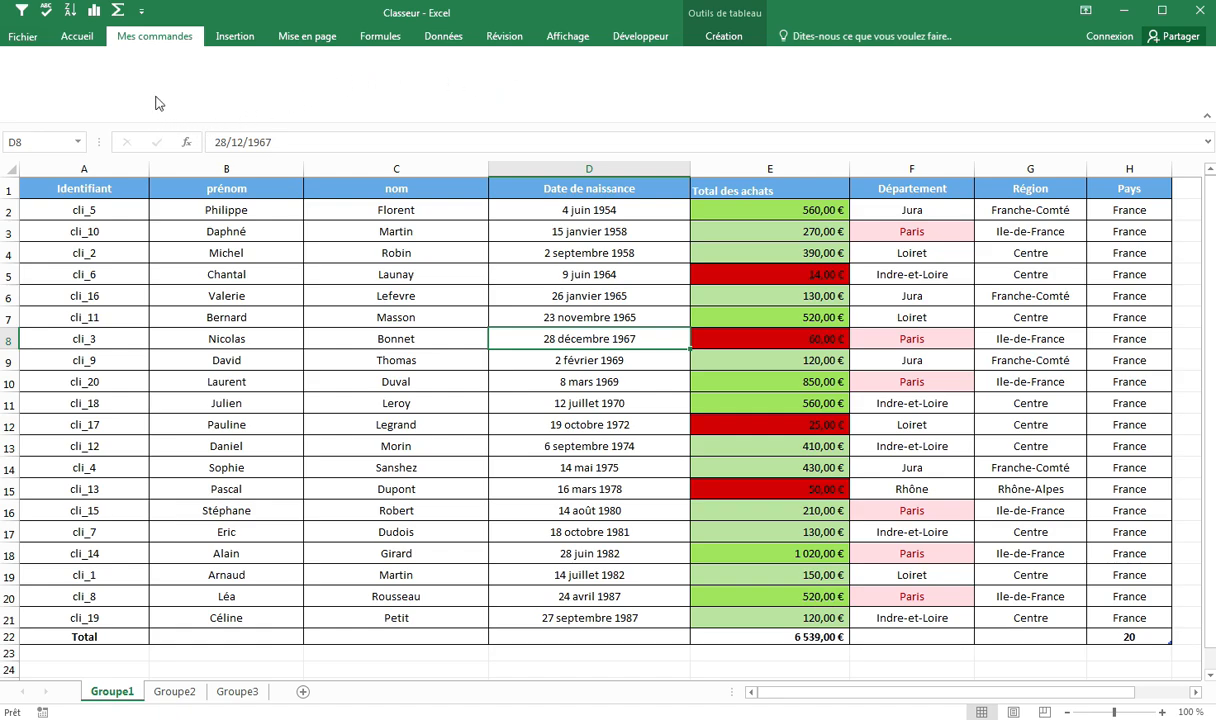
click(30, 43)
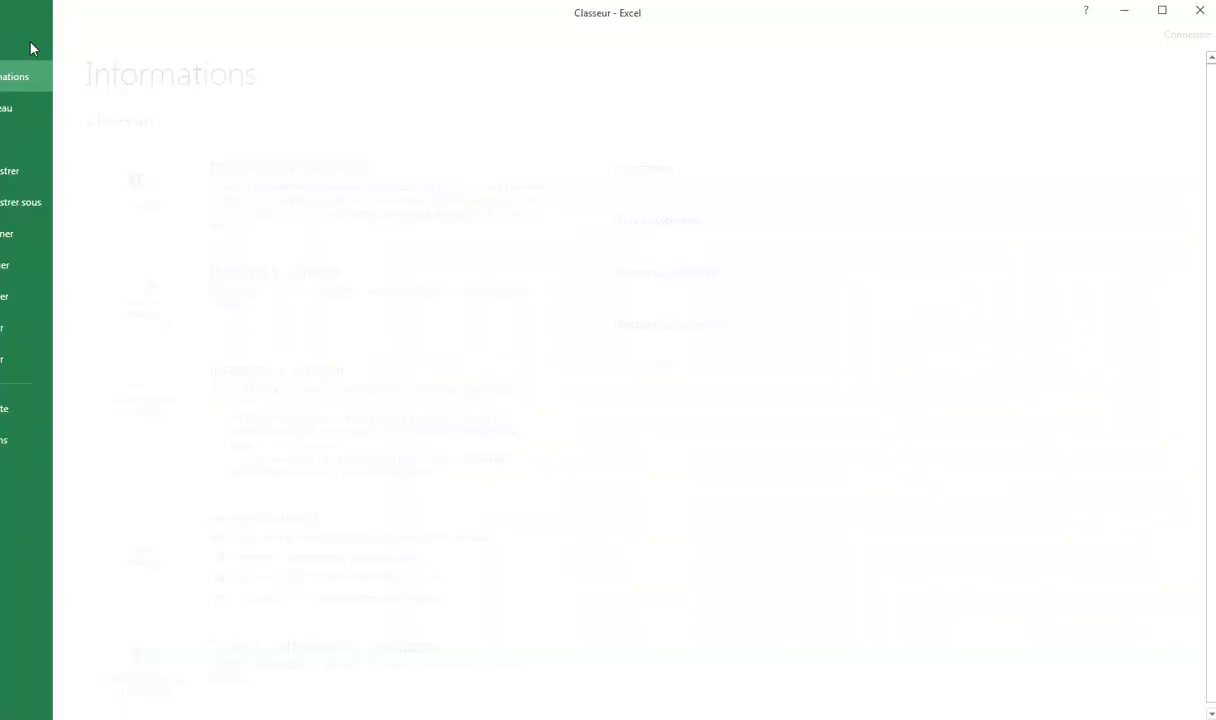
click(34, 445)
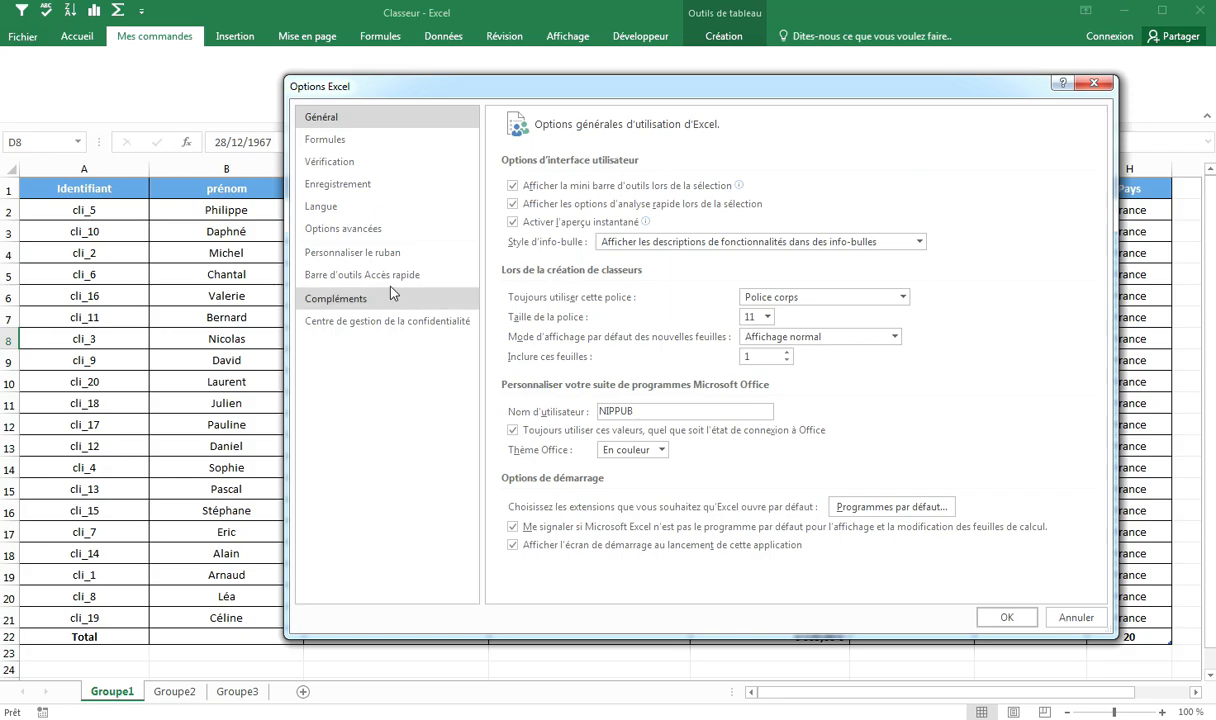
click(352, 252)
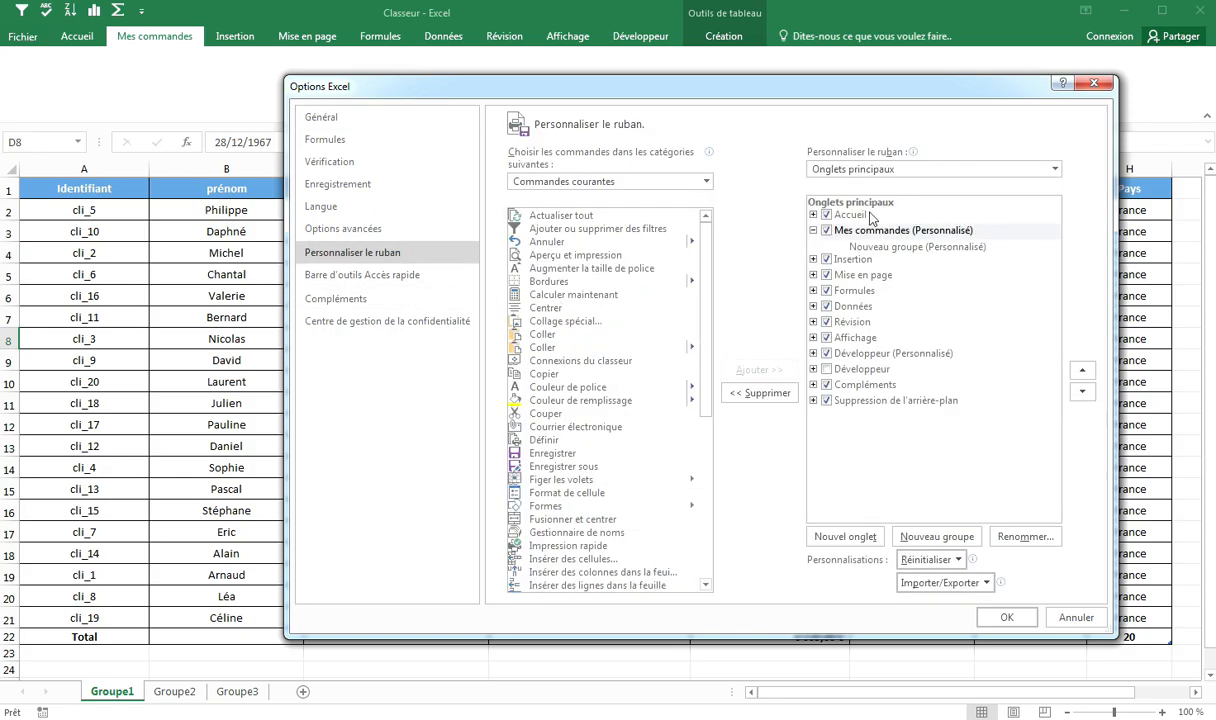
click(891, 234)
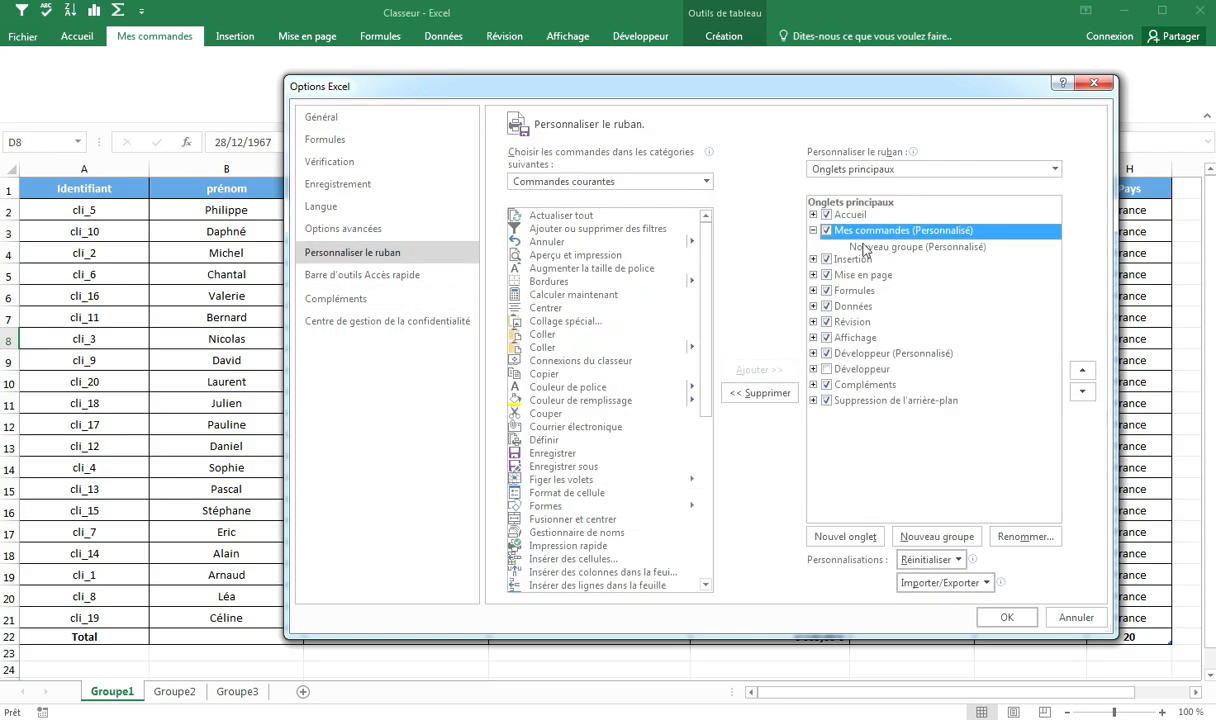
click(590, 234)
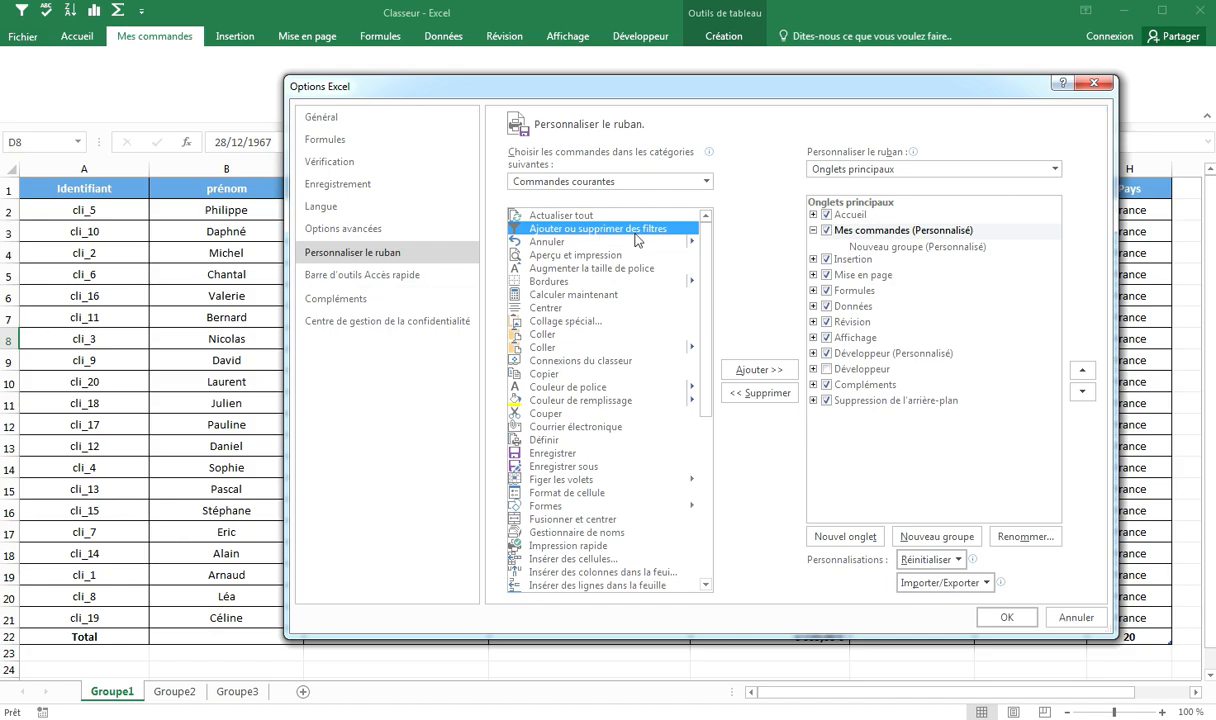
click(745, 373)
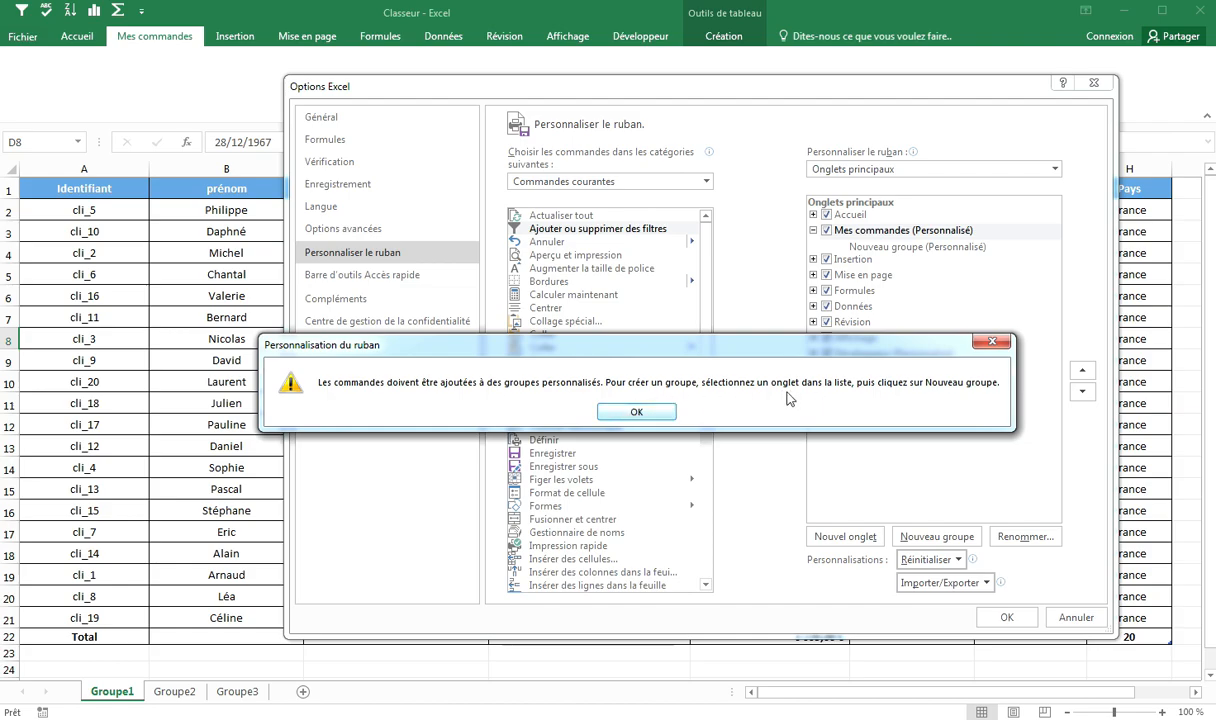
key(Return)
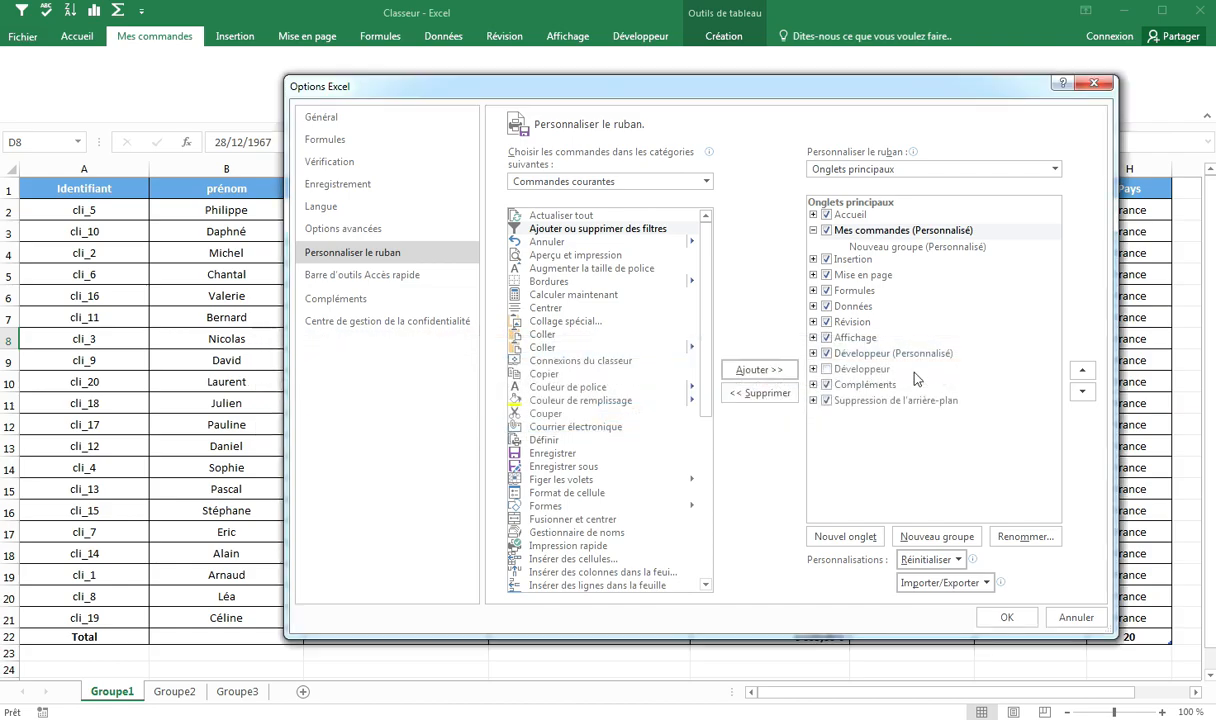
Step: Add the Ajouter ou supprimer des filtres command to the new group in the Mes commandes tab
click(916, 248)
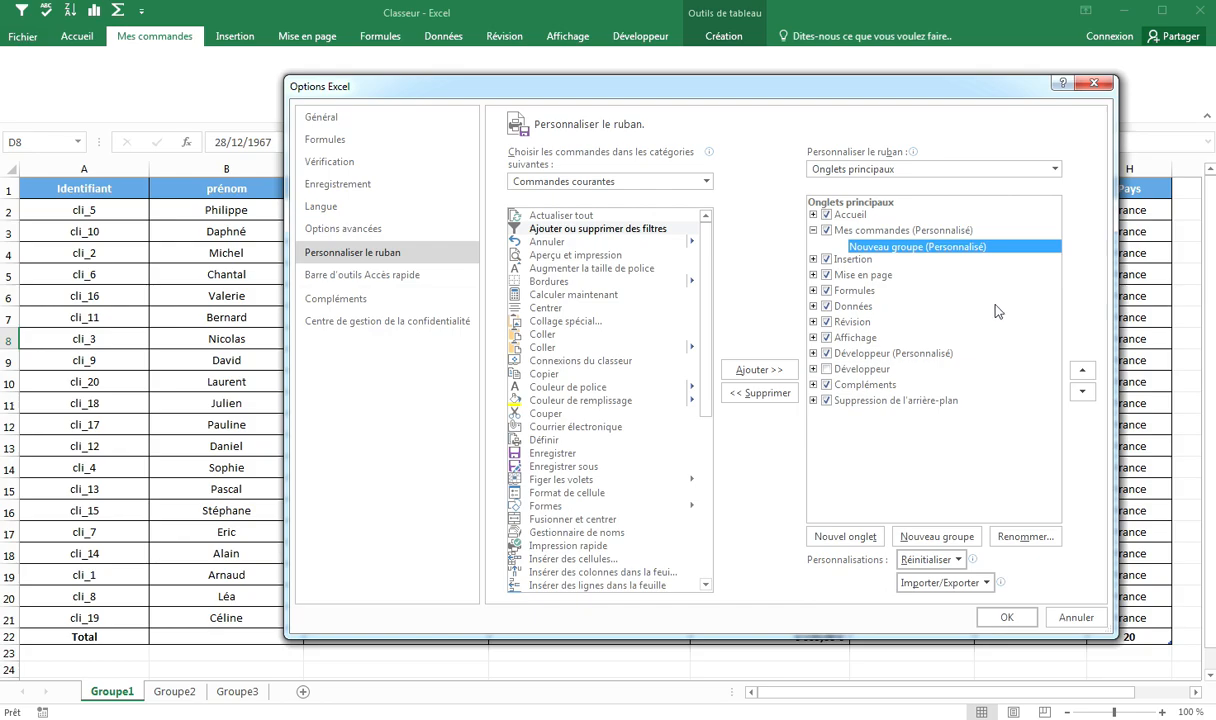
click(592, 228)
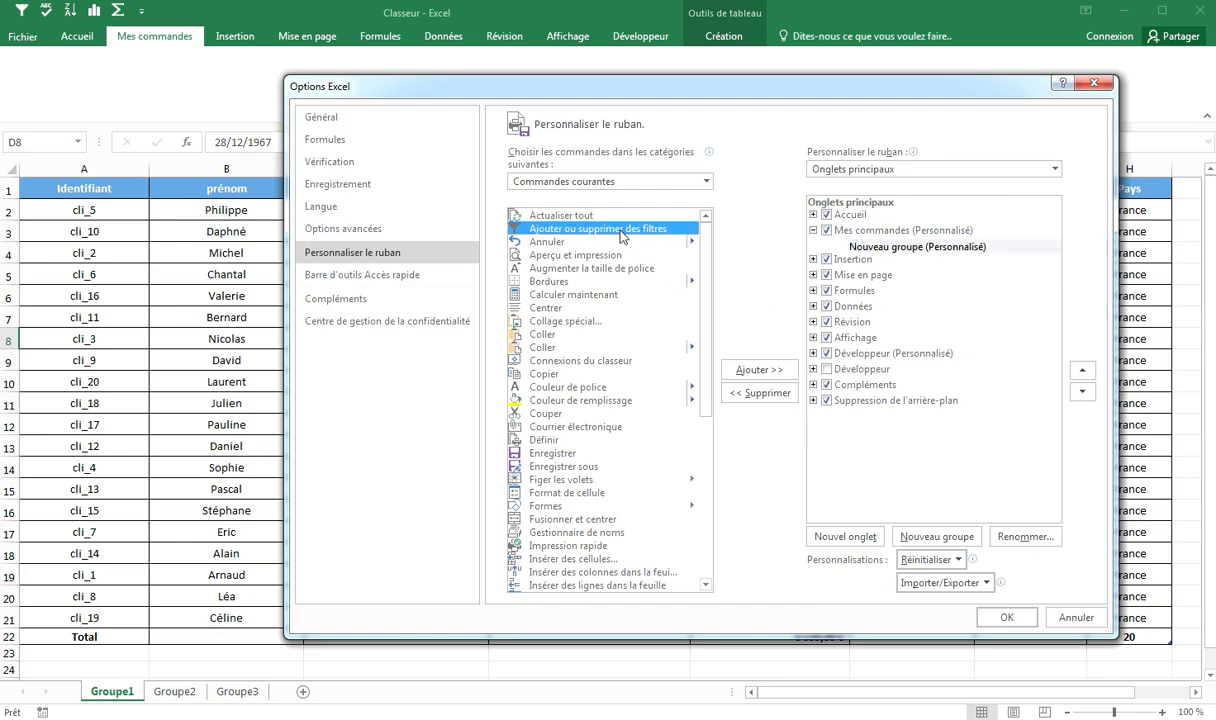
click(748, 371)
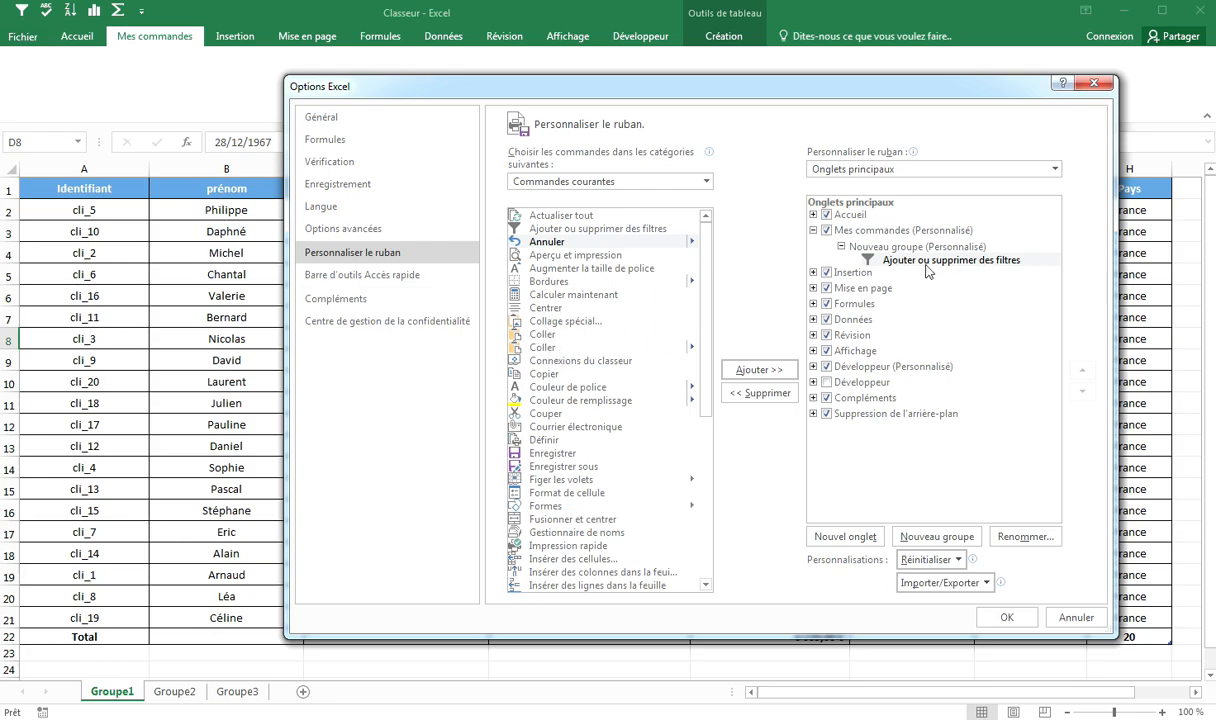
Step: Add the Copier command to the same new group
click(858, 246)
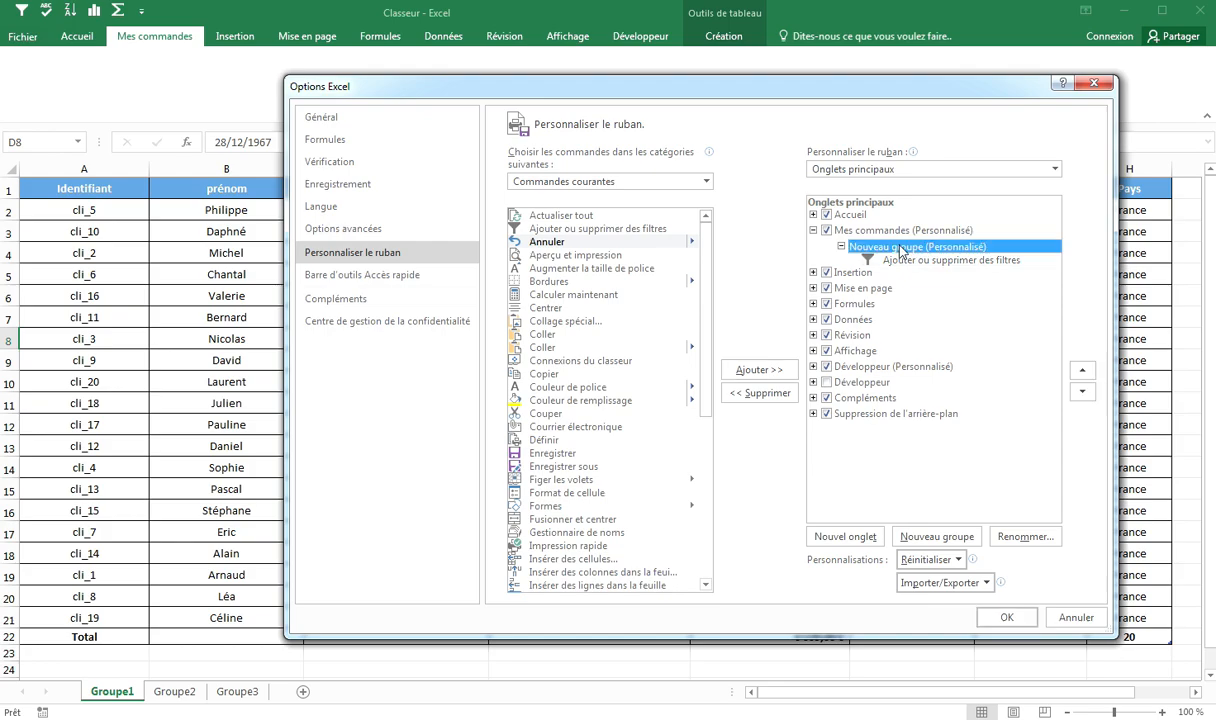
click(540, 375)
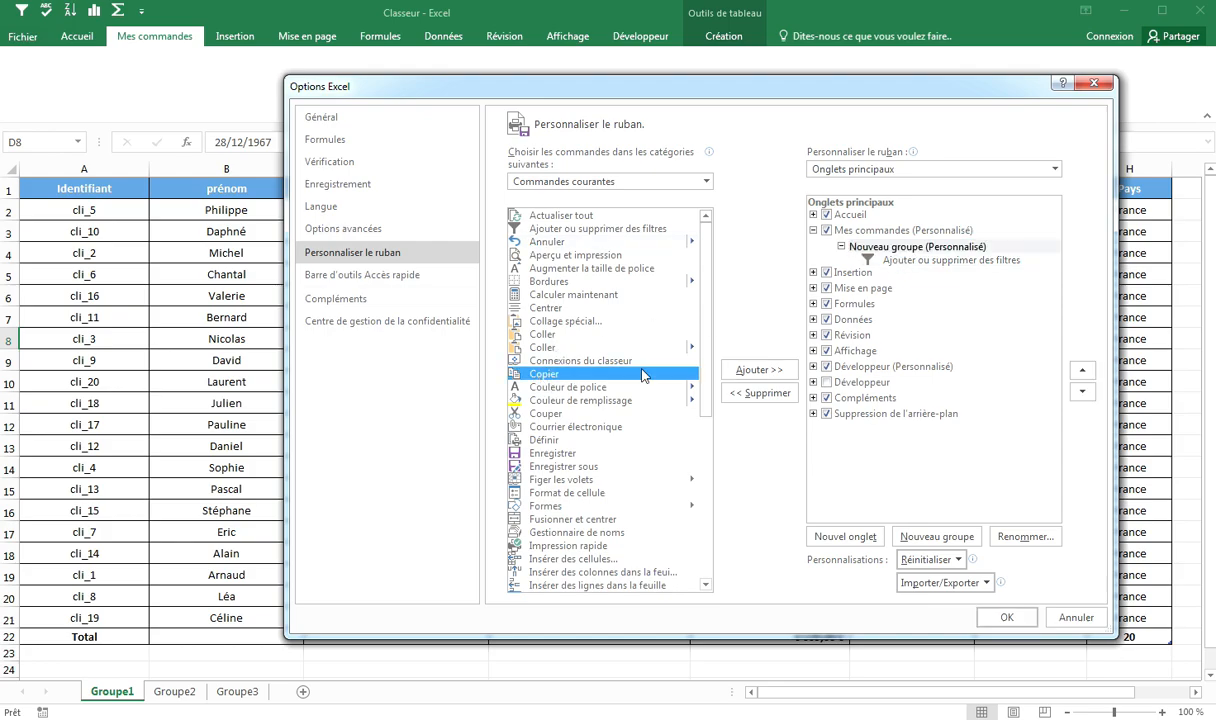
click(750, 370)
Step: Add the Enregistrer command to the new group in the Mes commandes tab
click(858, 231)
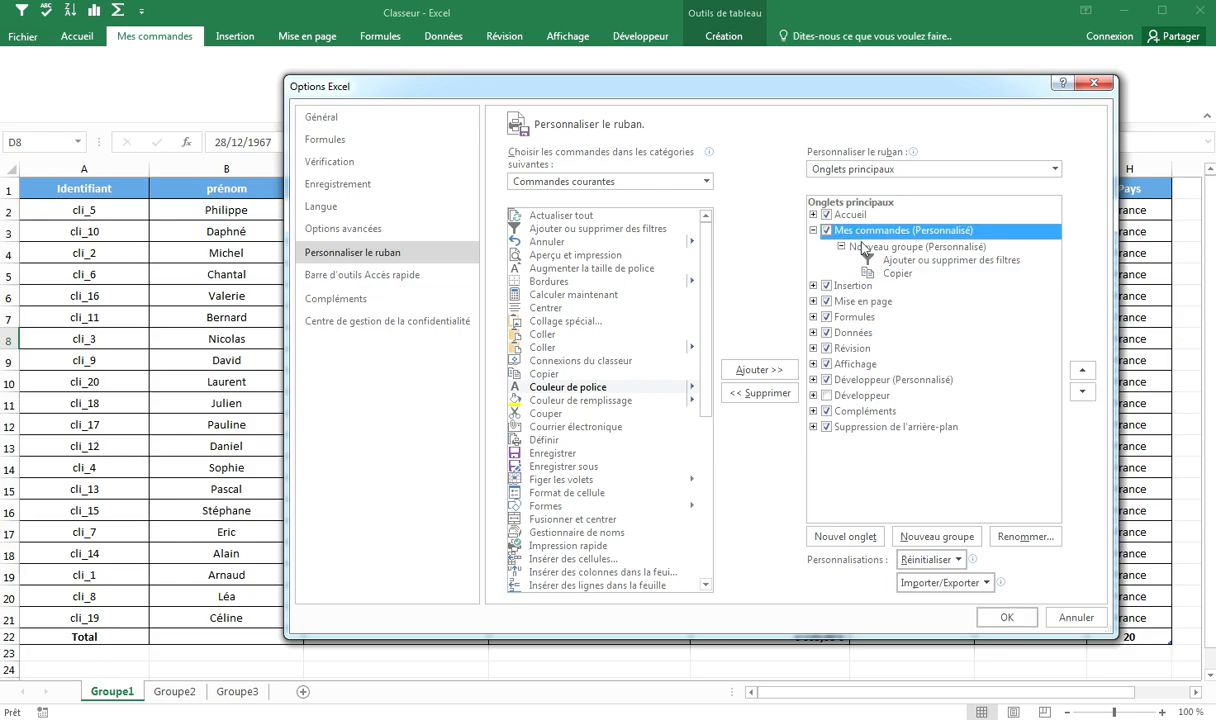
click(870, 247)
scroll(613, 362, down, 2)
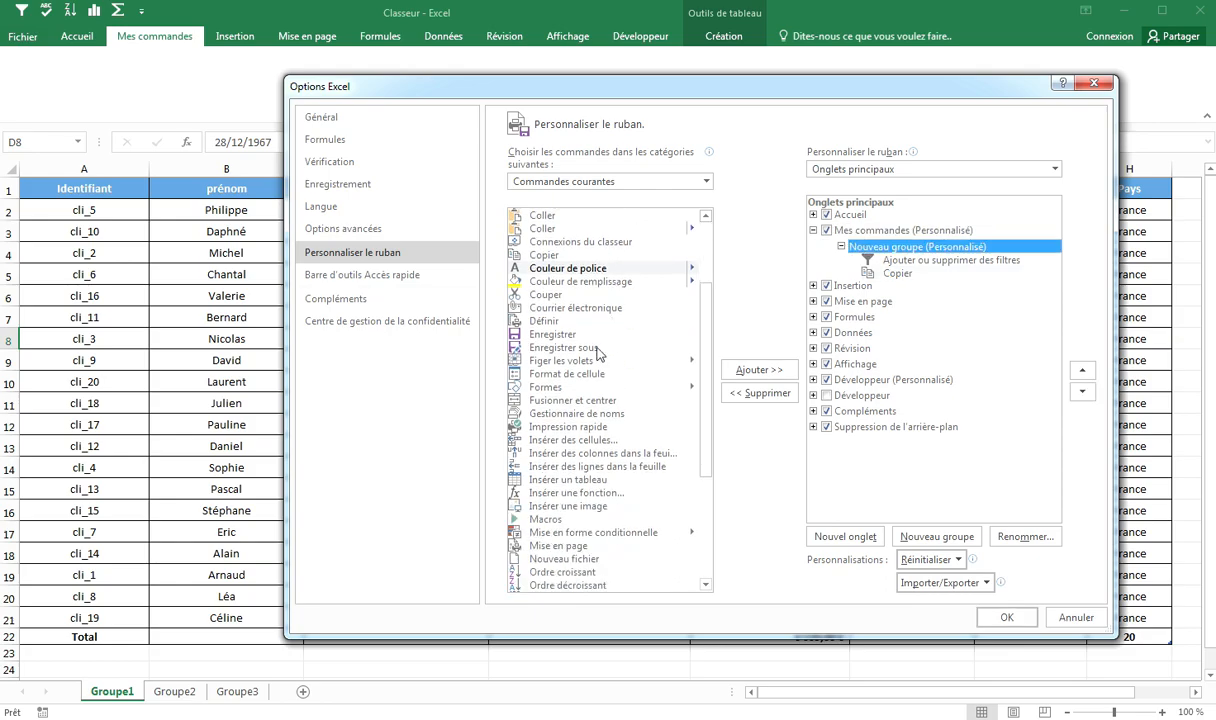
click(561, 342)
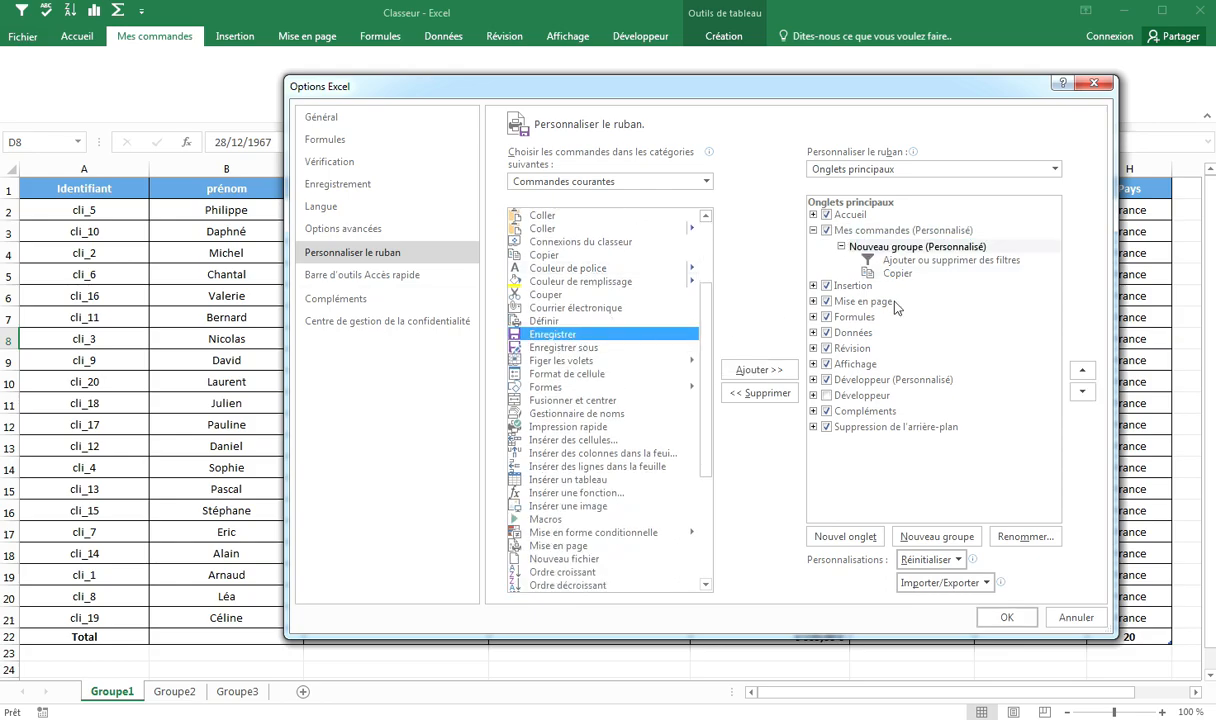
click(740, 370)
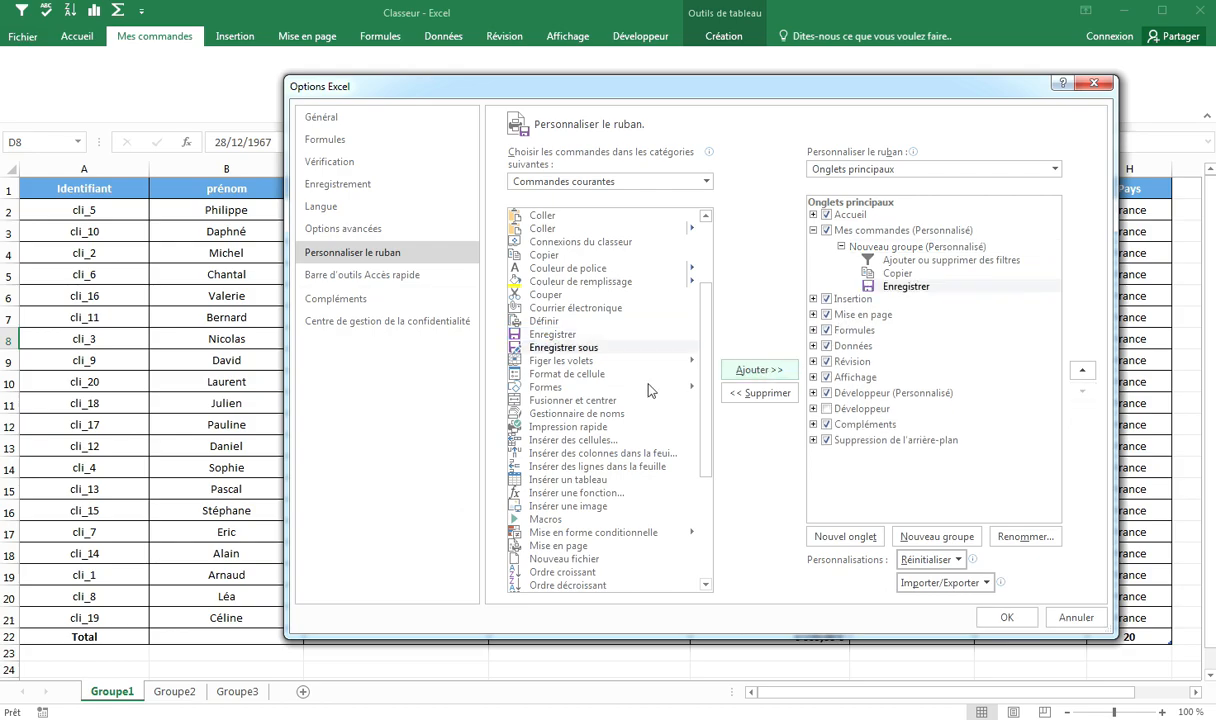
Step: Add the Ordre croissant command to the same new group
scroll(632, 372, down, 3)
scroll(632, 372, down, 2)
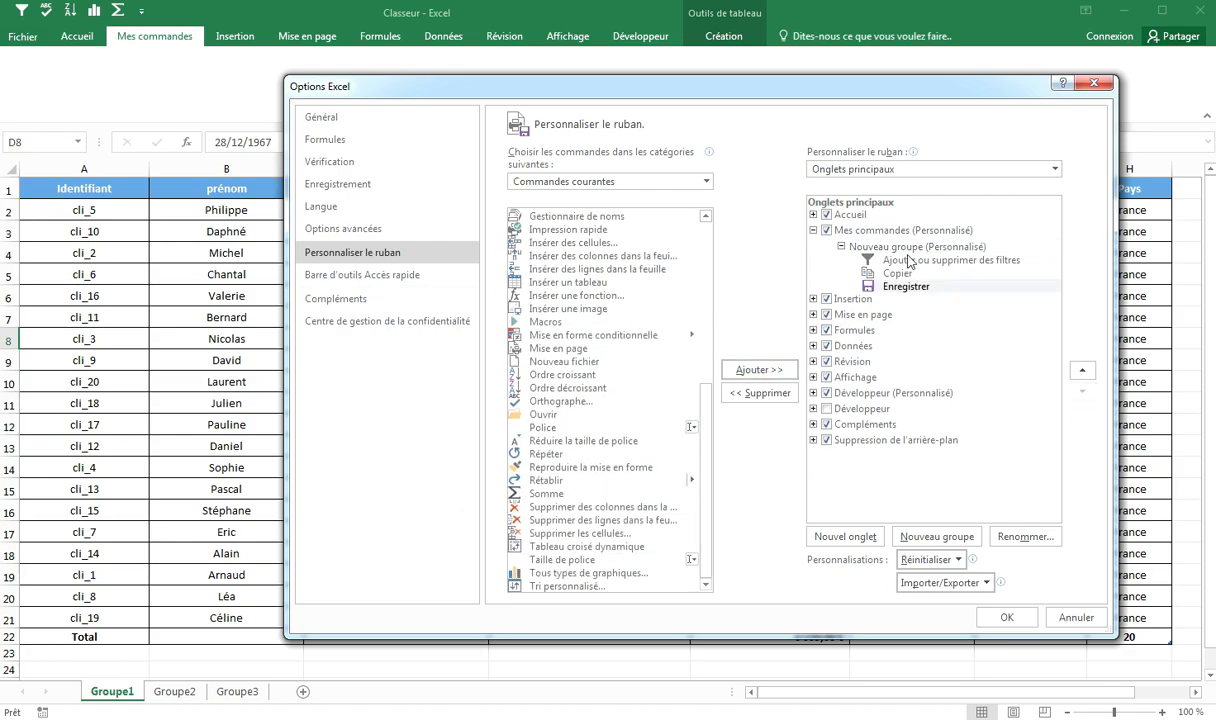
click(894, 250)
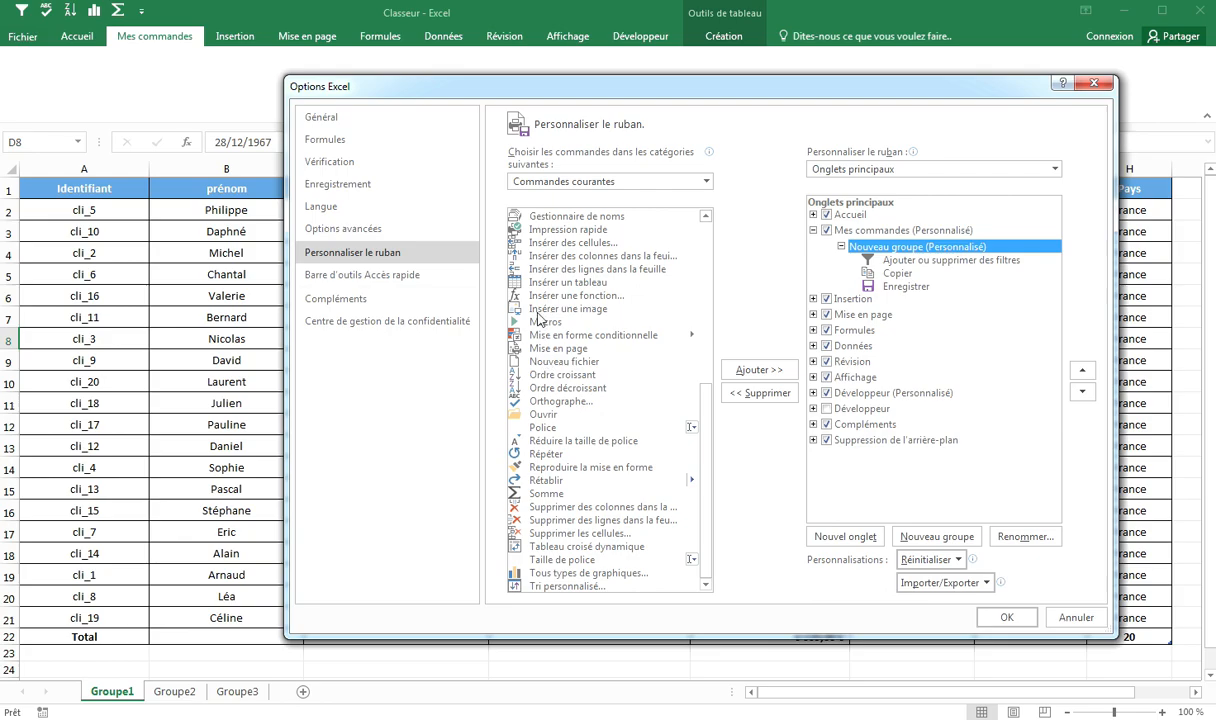
click(563, 376)
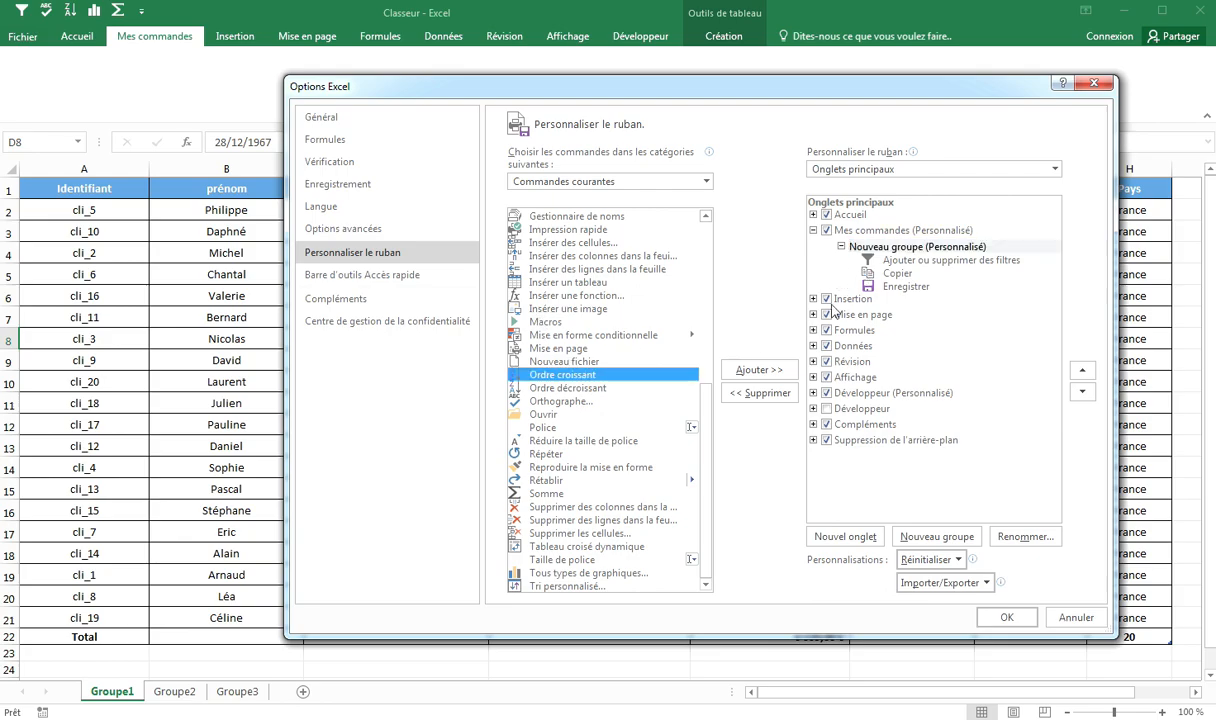
click(745, 370)
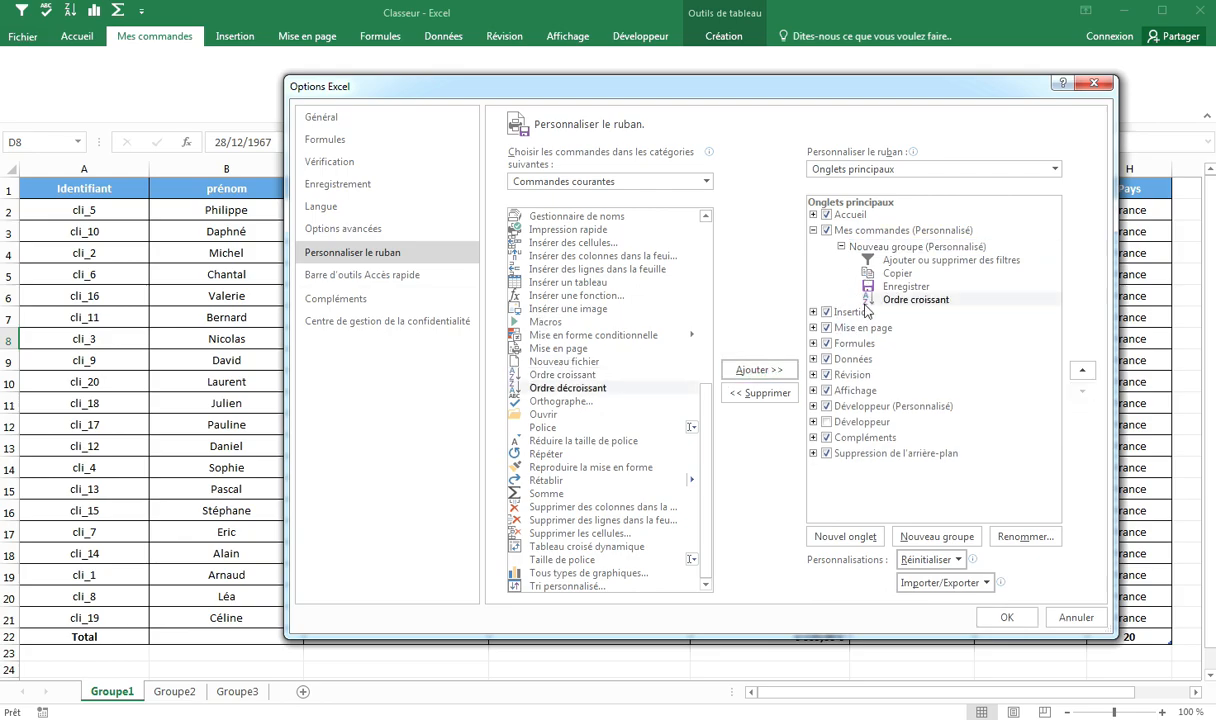
Step: Add the Somme command to the new group
click(870, 250)
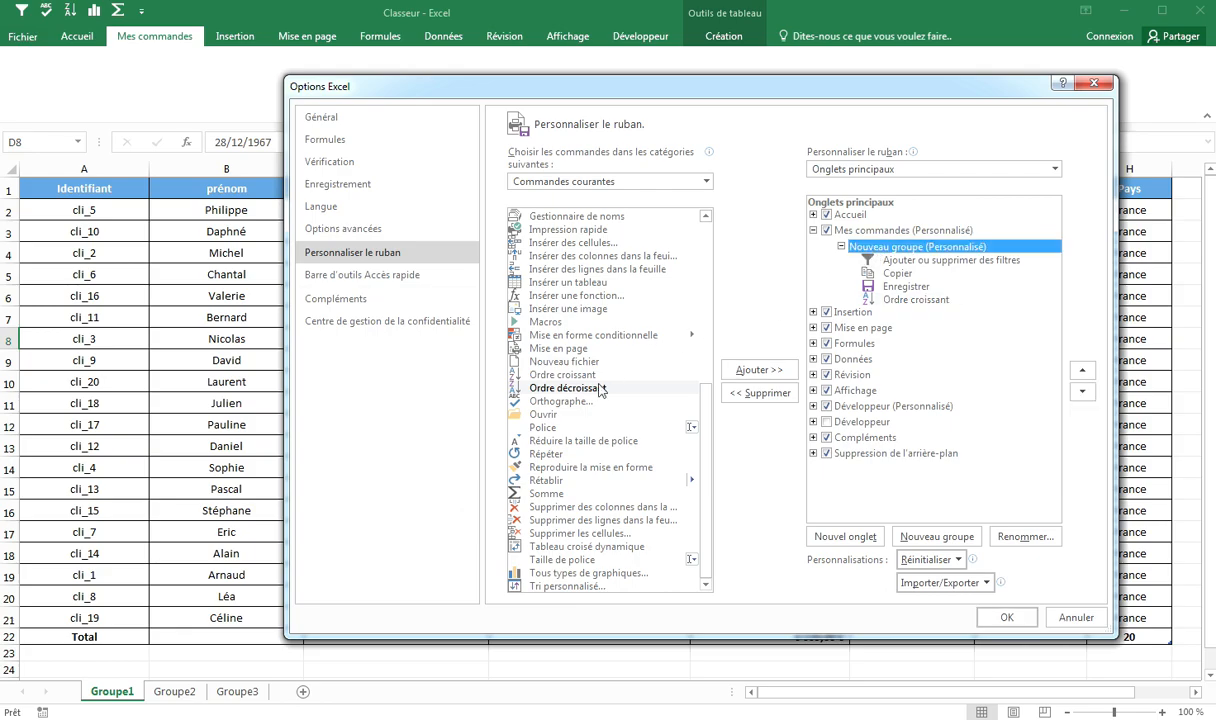
click(553, 376)
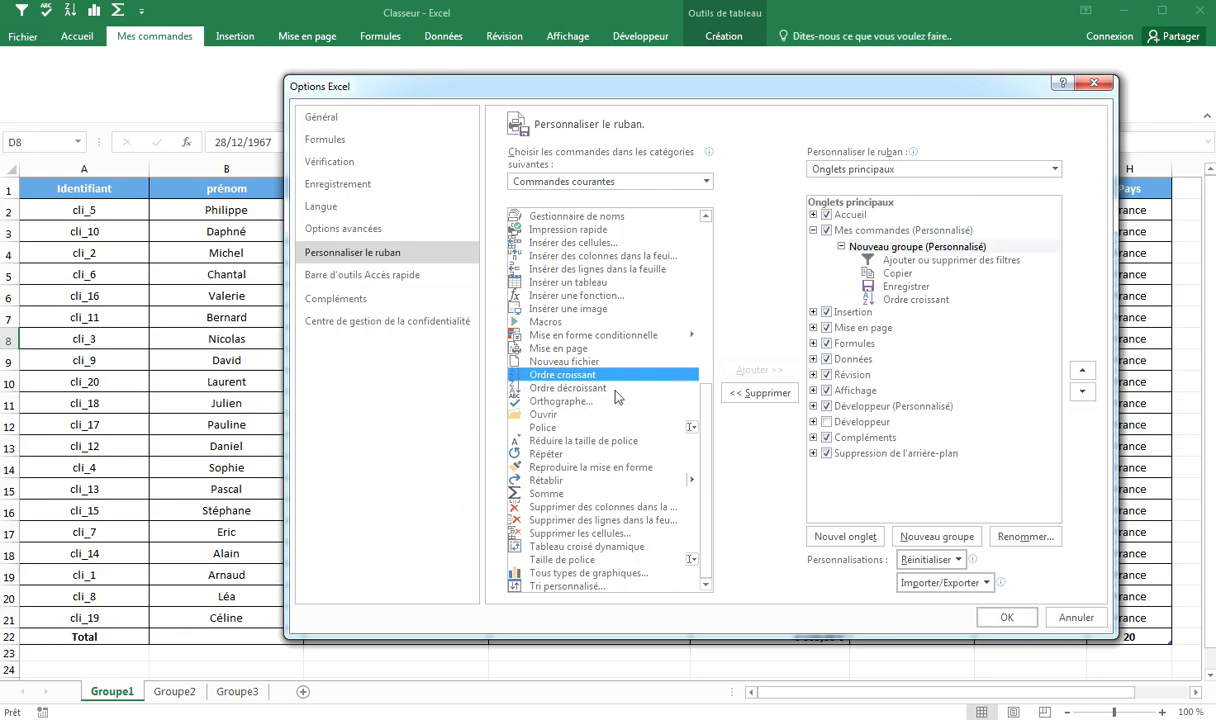
click(547, 495)
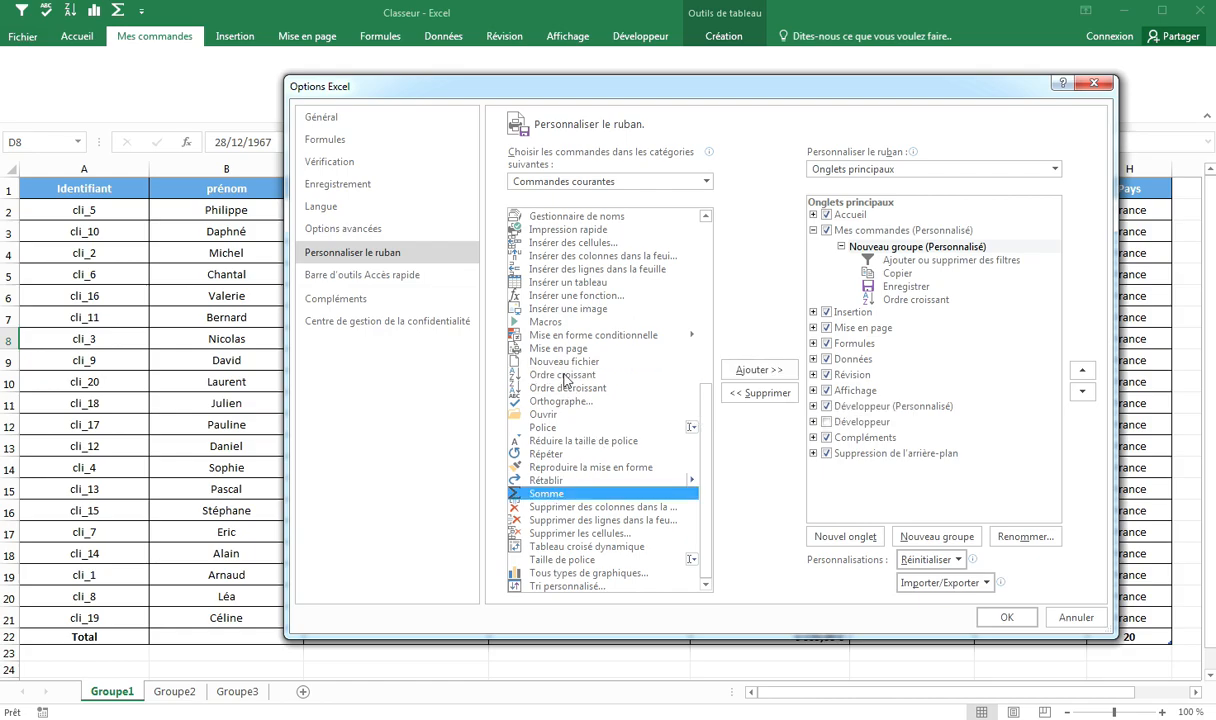
click(565, 377)
ctrl+click(545, 495)
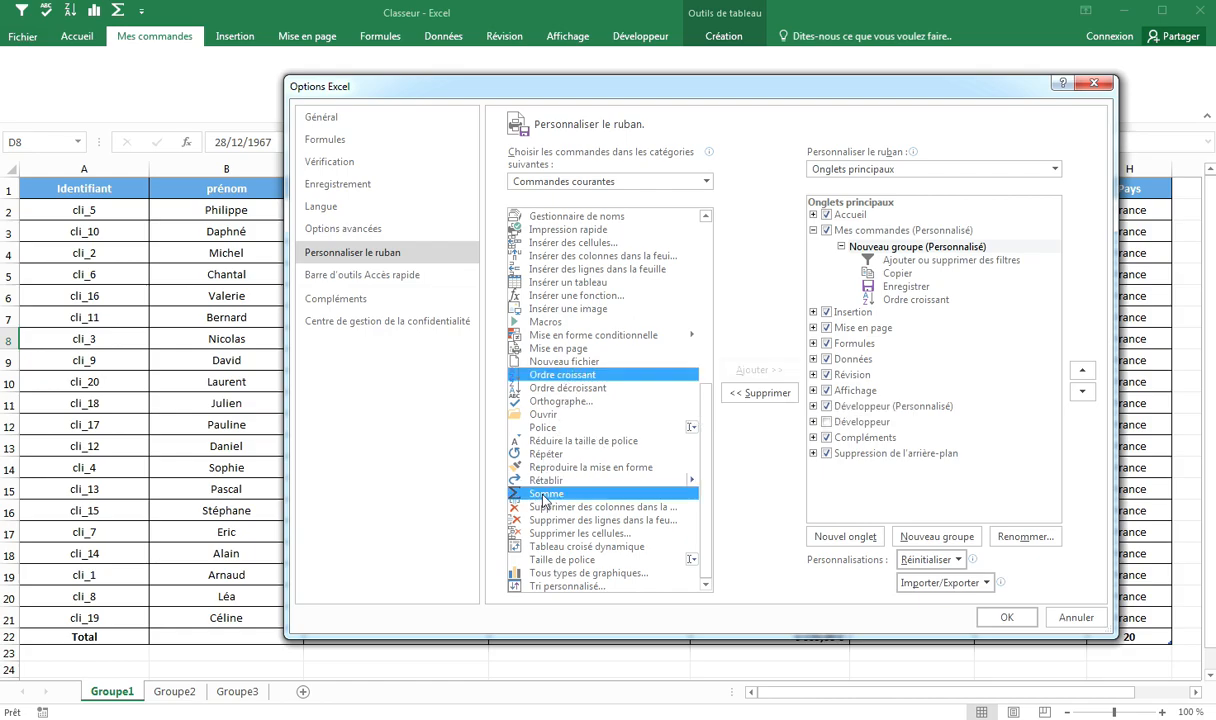
ctrl+click(553, 376)
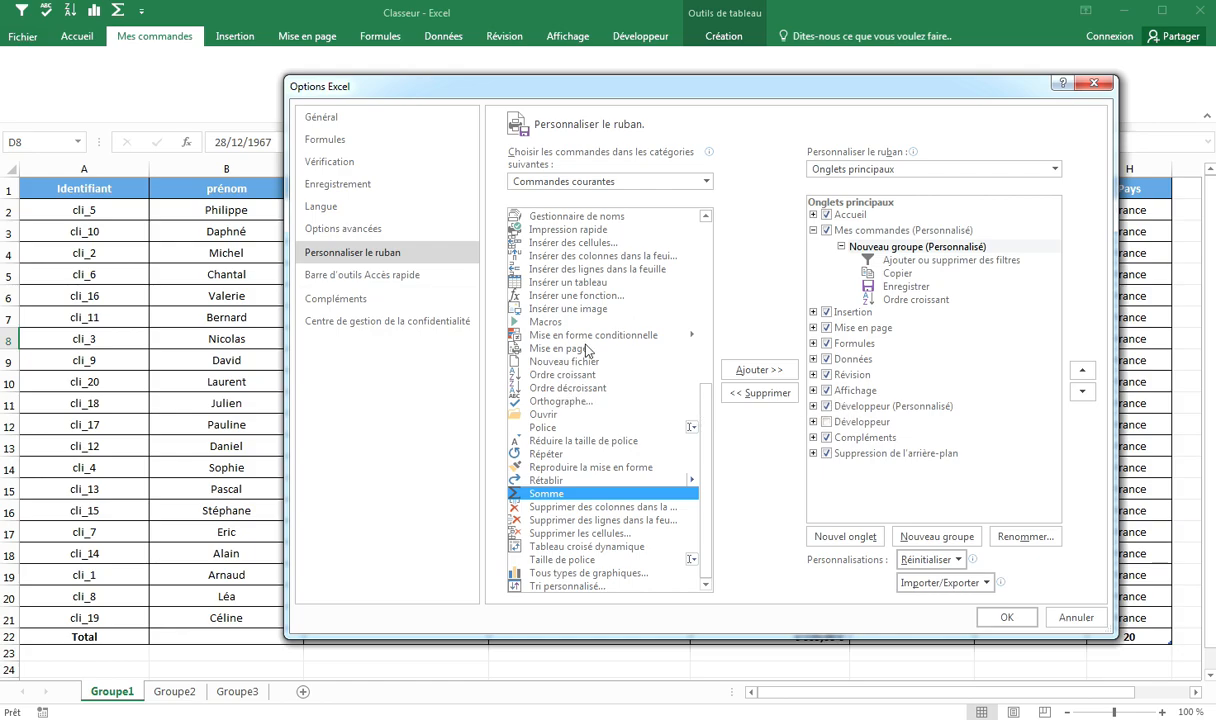
click(745, 370)
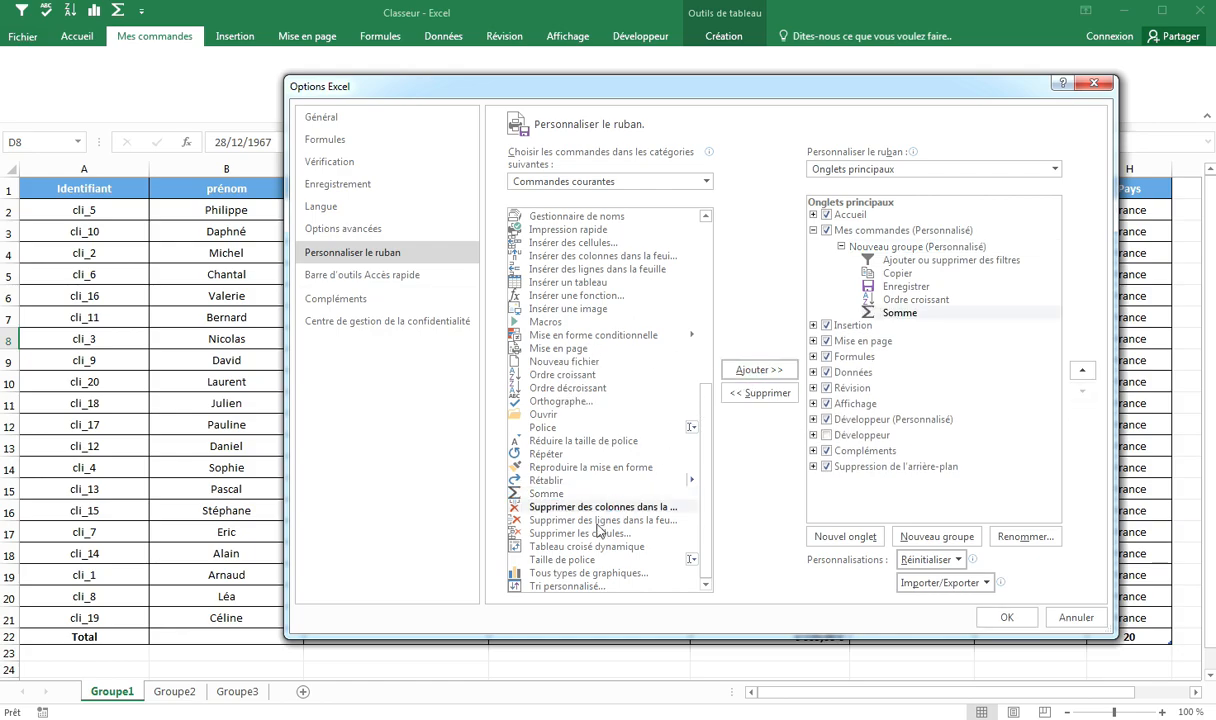
Step: Add the Tous types de graphiques command to the new group and apply the ribbon customization
click(572, 575)
click(862, 246)
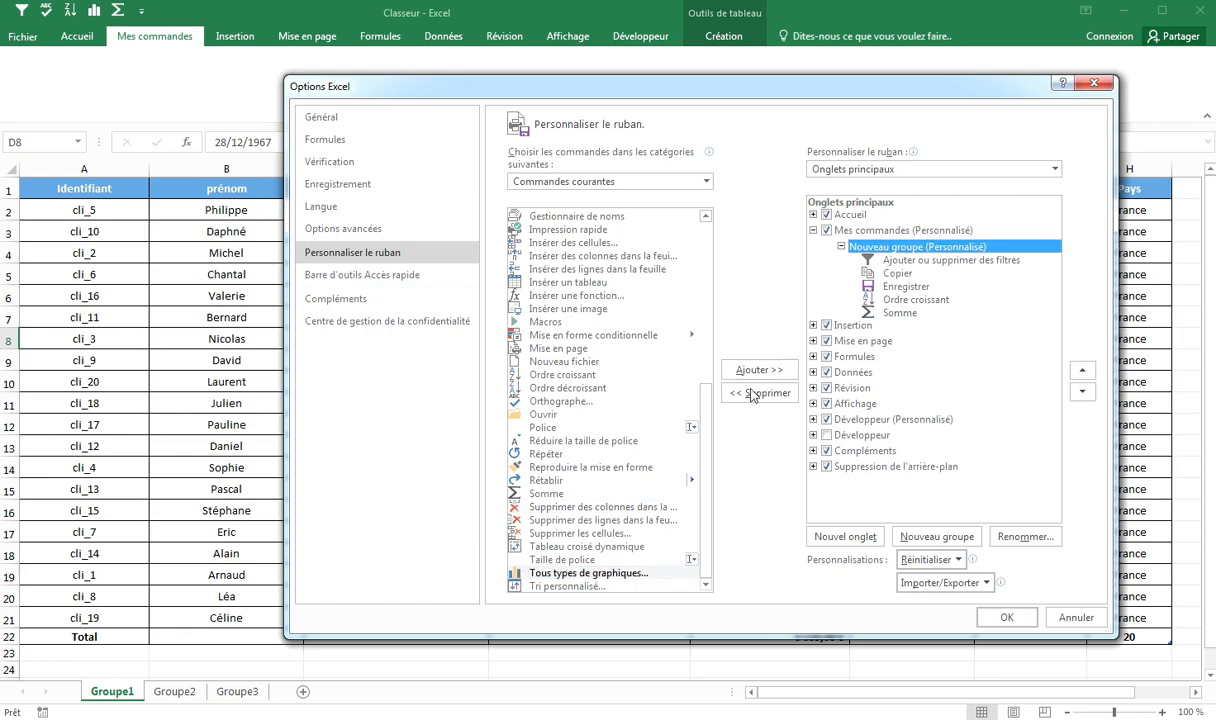
click(597, 576)
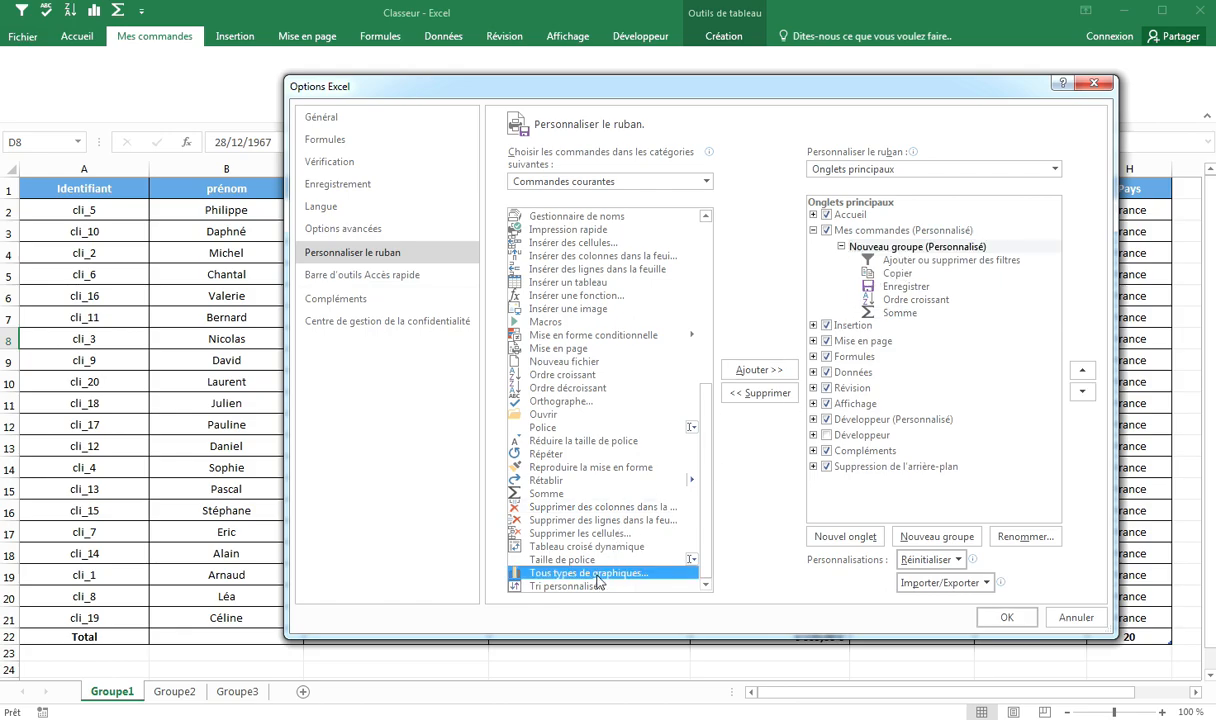
click(852, 246)
click(760, 370)
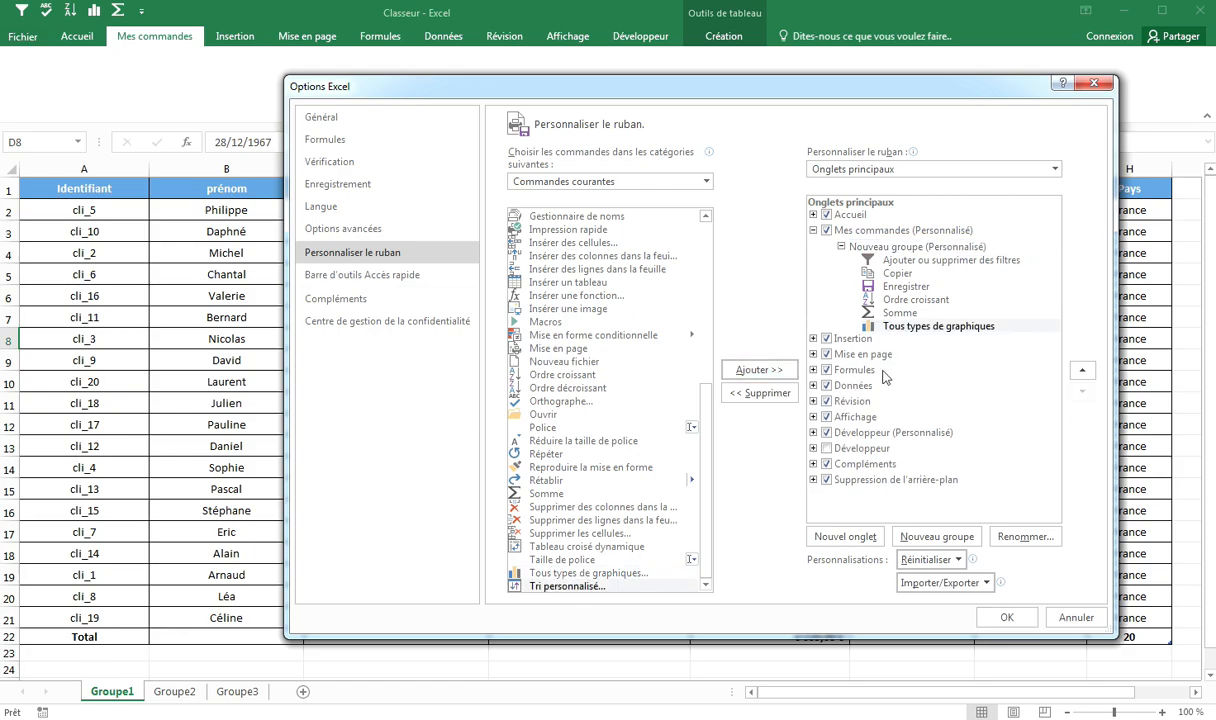
click(1003, 618)
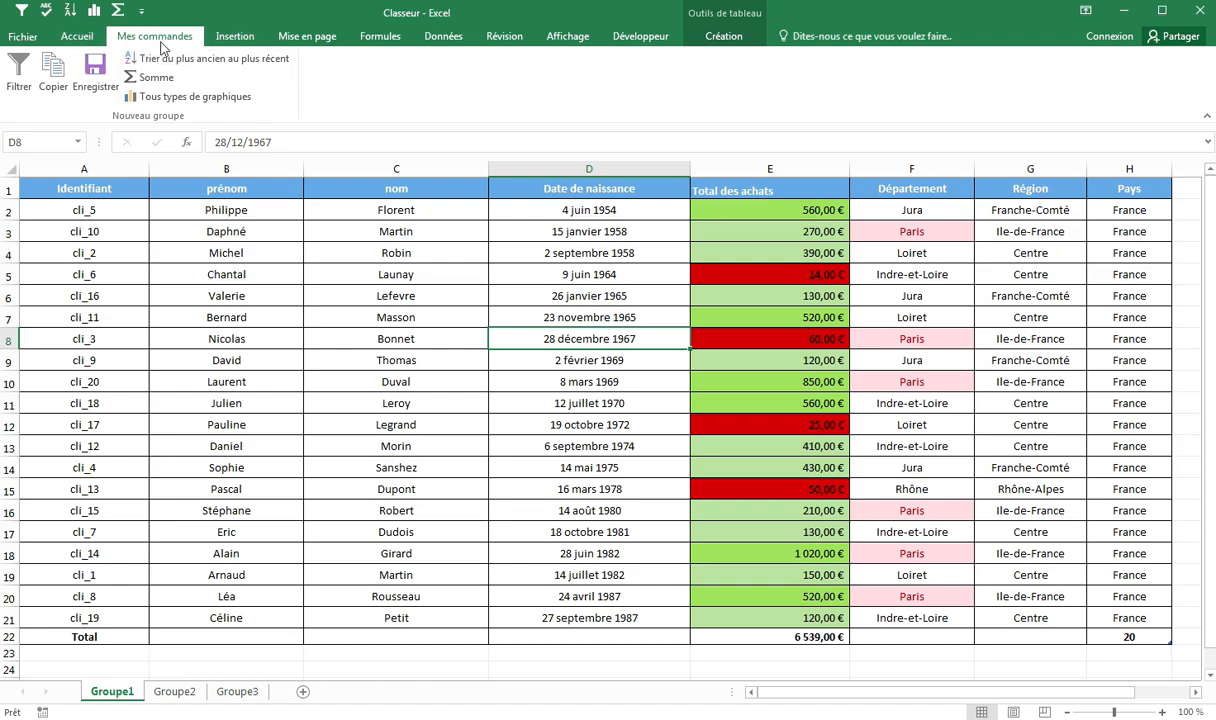
Step: Turn on the table's filters with the custom Filtrer command
click(90, 186)
click(222, 189)
click(19, 72)
Step: Filter the prénom column to exclude Bernard
click(295, 190)
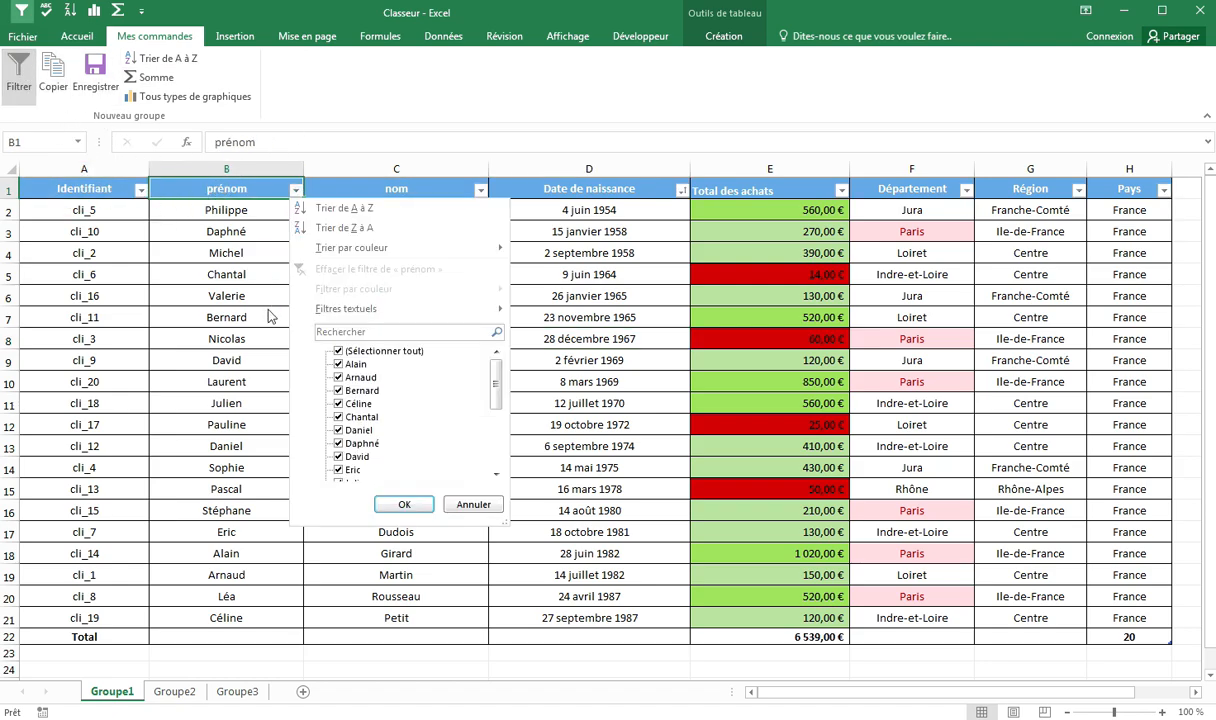
click(372, 390)
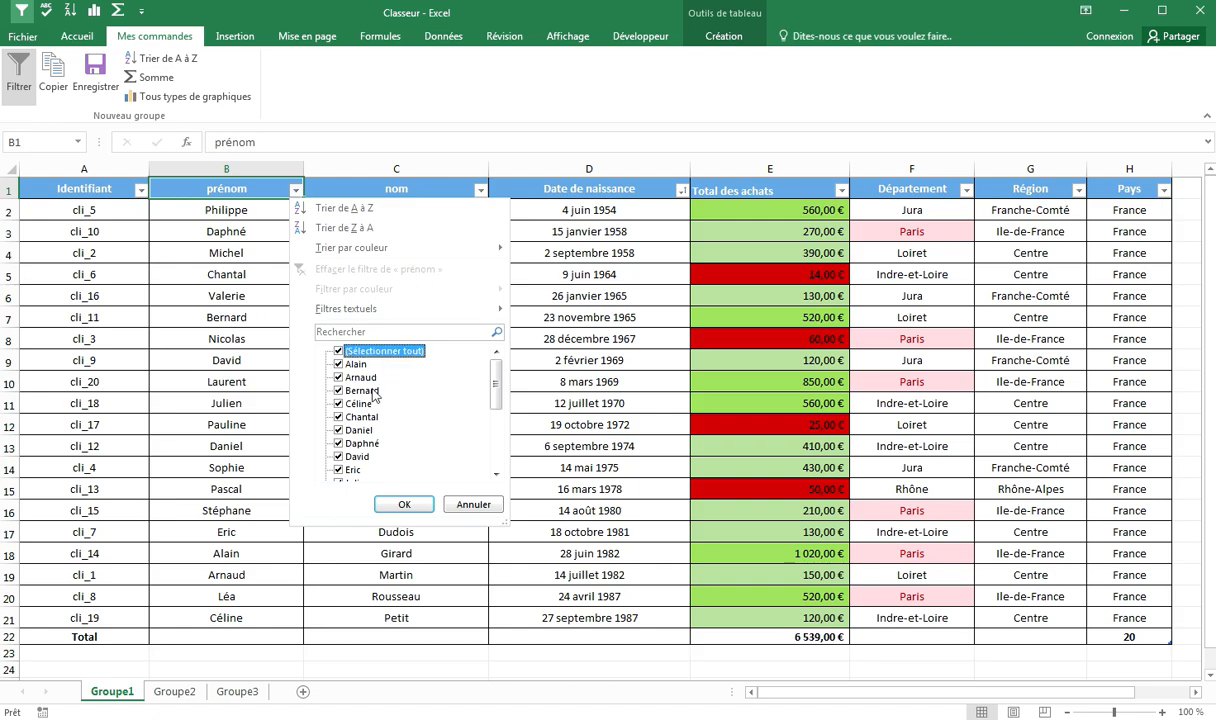
click(402, 503)
Step: Filter the nom column to exclude Duval
click(263, 296)
click(402, 182)
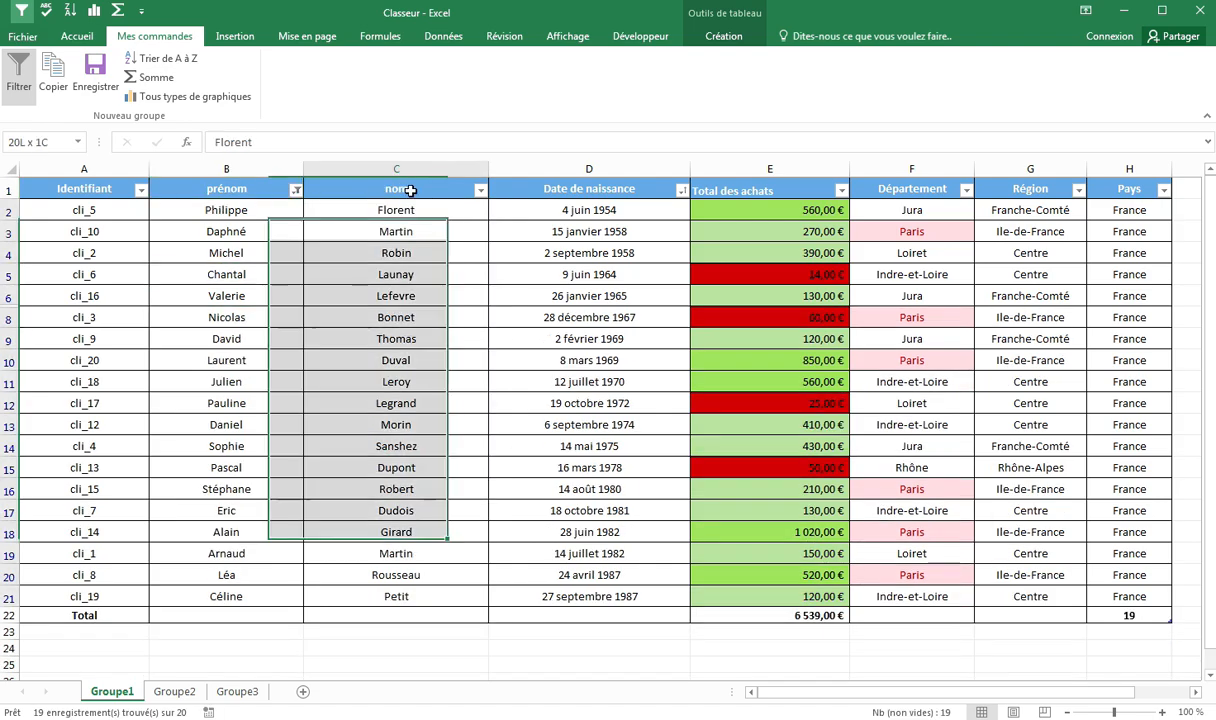
click(480, 190)
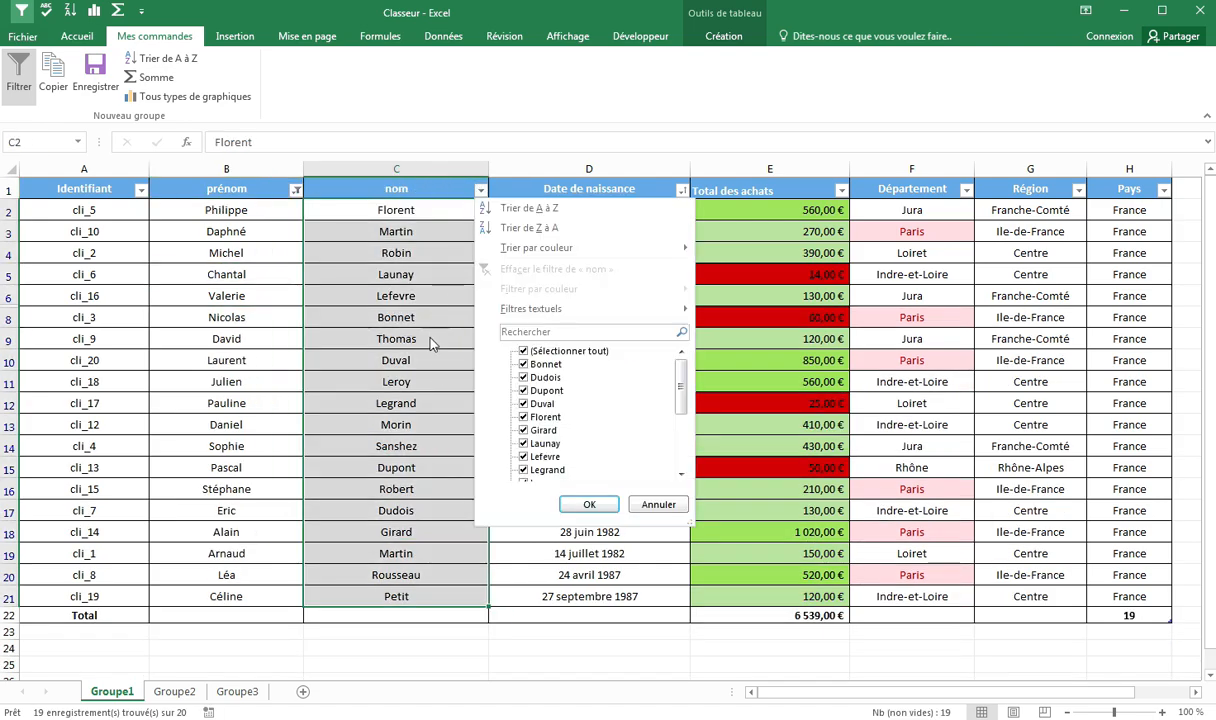
click(540, 405)
click(589, 504)
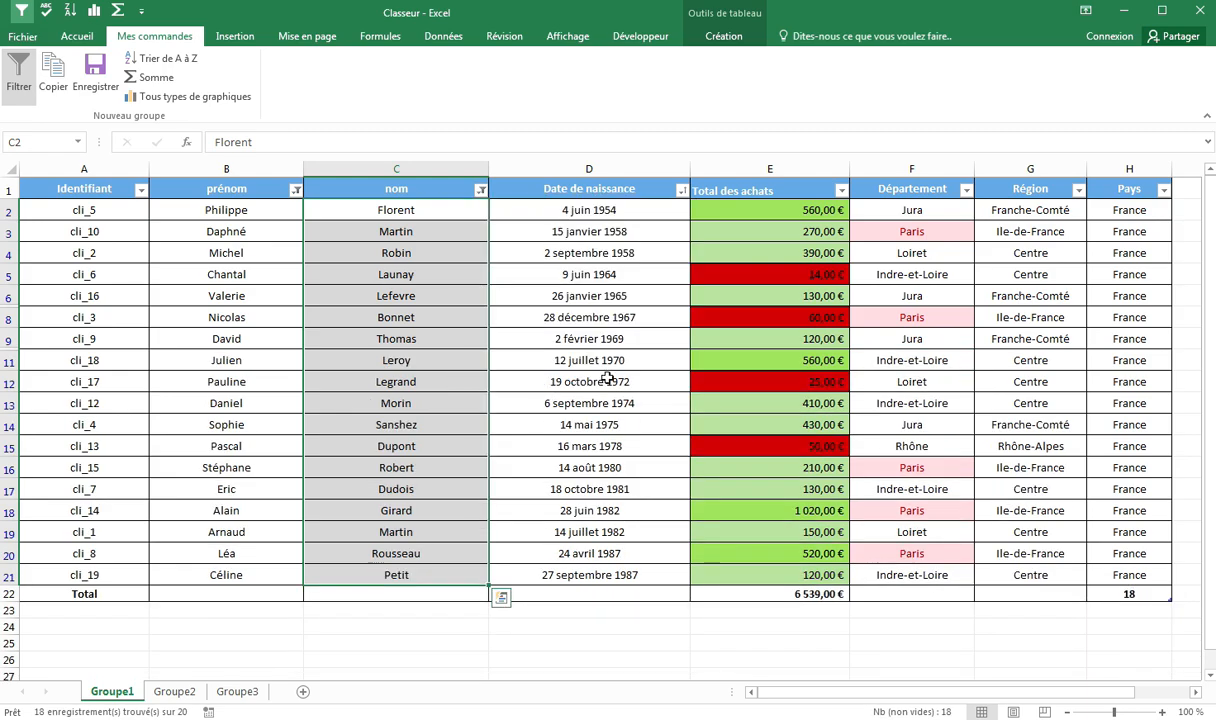
Step: Insert a pivot chart counting Identifiant by Département with the custom Tous types de graphiques command, and reposition it near the pivot table
click(611, 382)
click(700, 186)
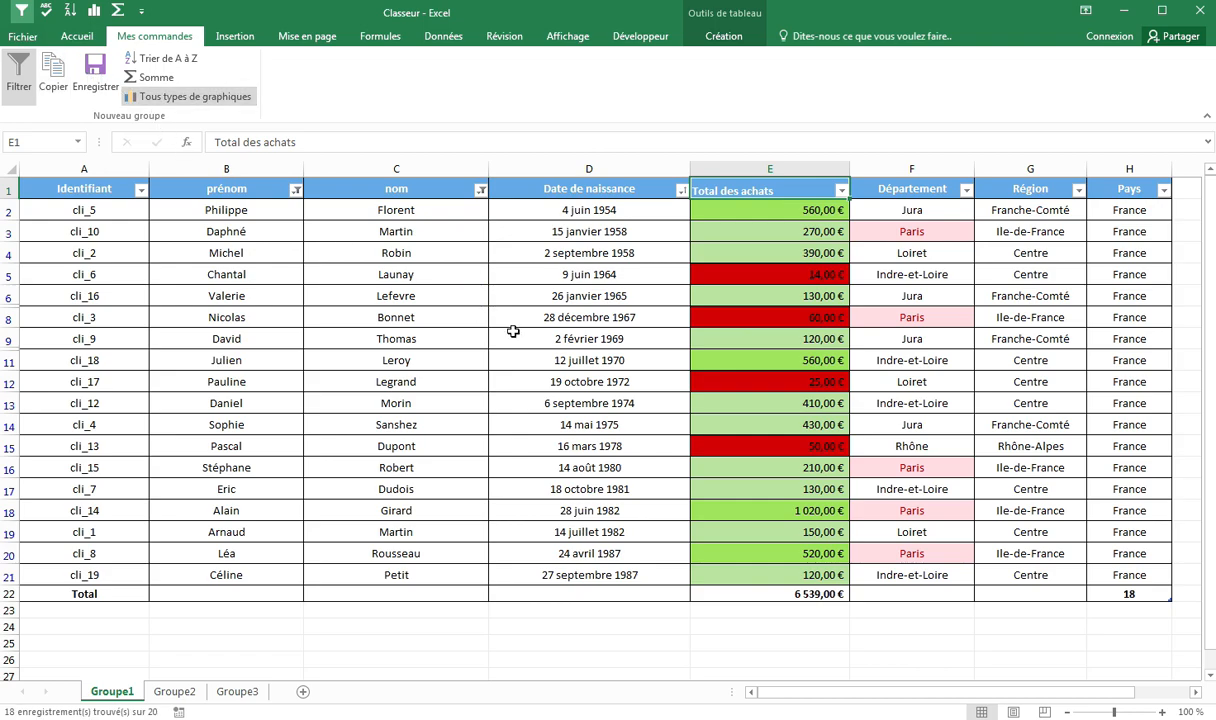
click(436, 288)
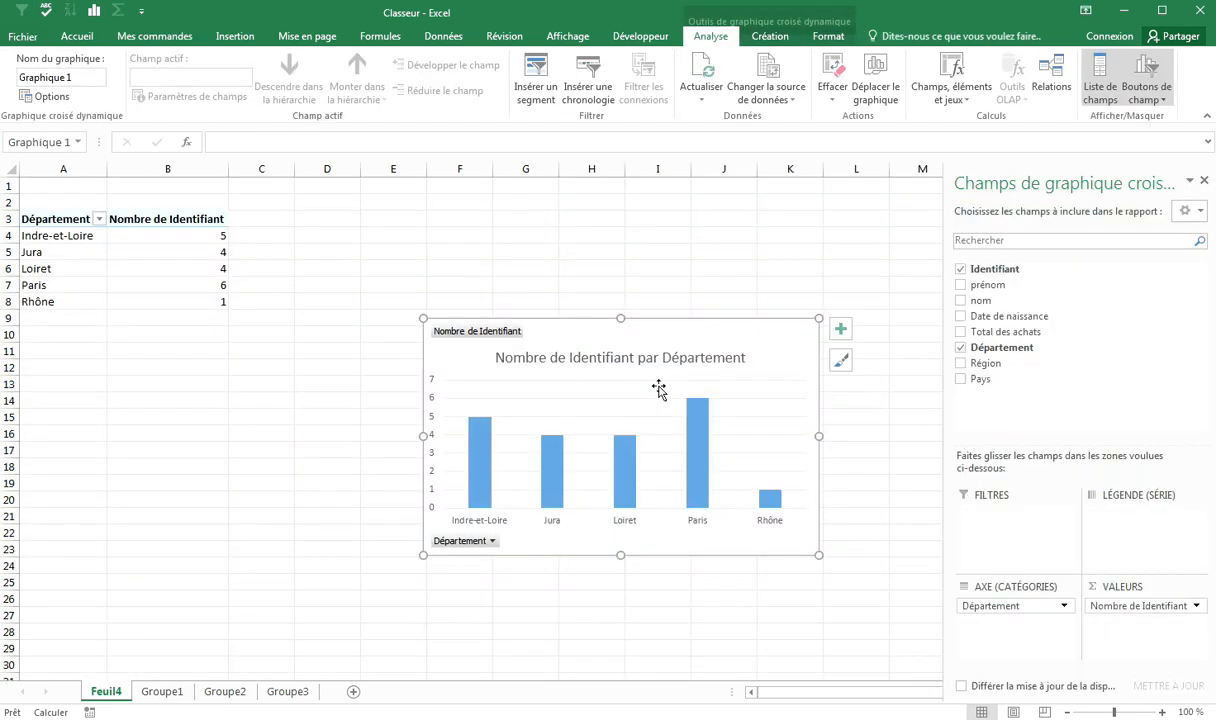
drag(567, 313, 441, 297)
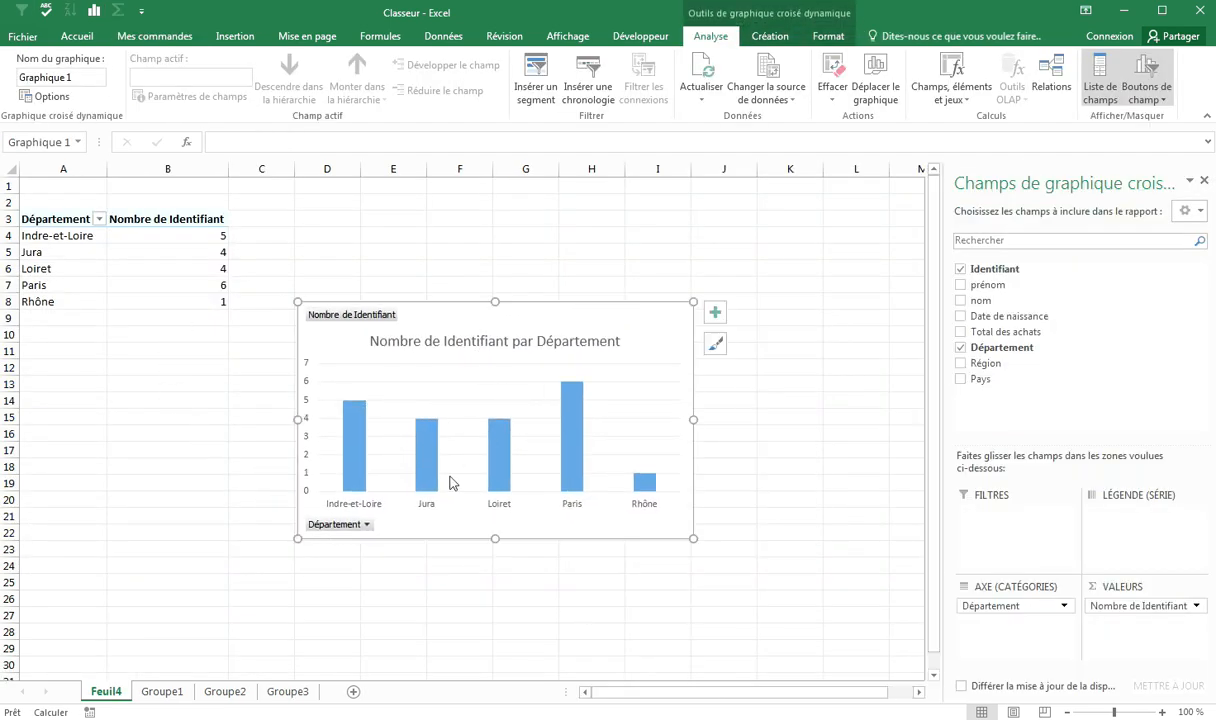
Step: Return to the Groupe1 sheet and show the Mes commandes ribbon tab
click(178, 694)
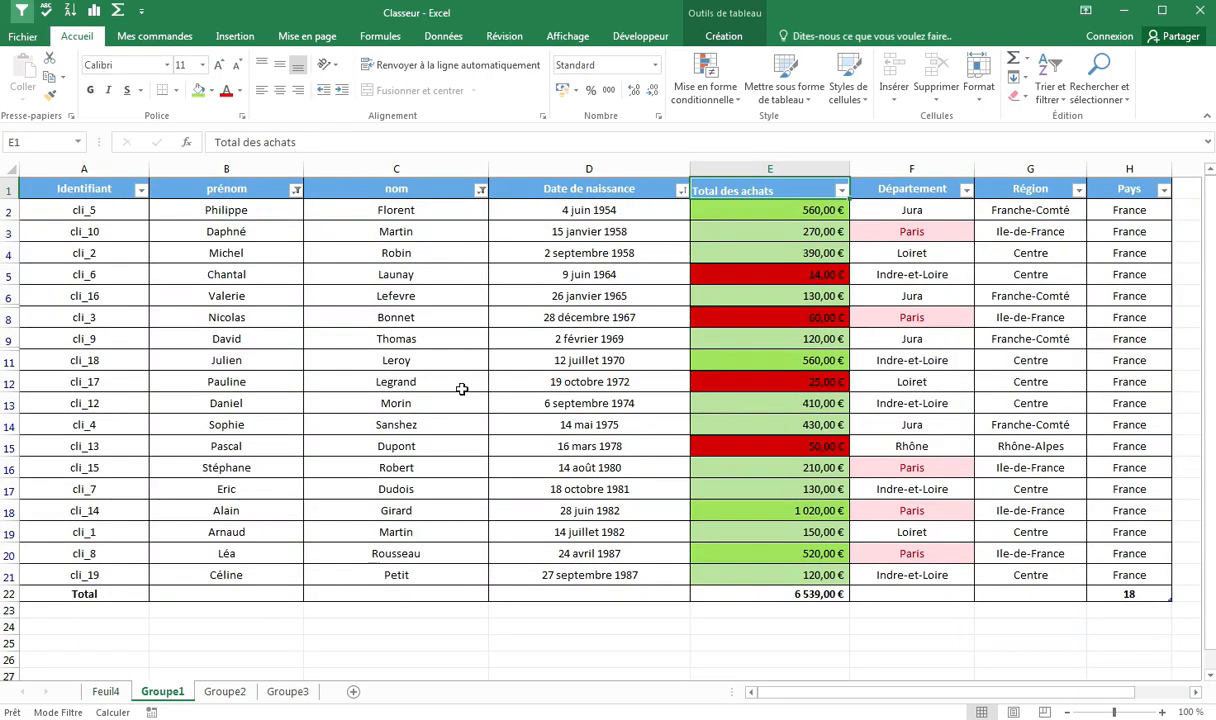
click(165, 40)
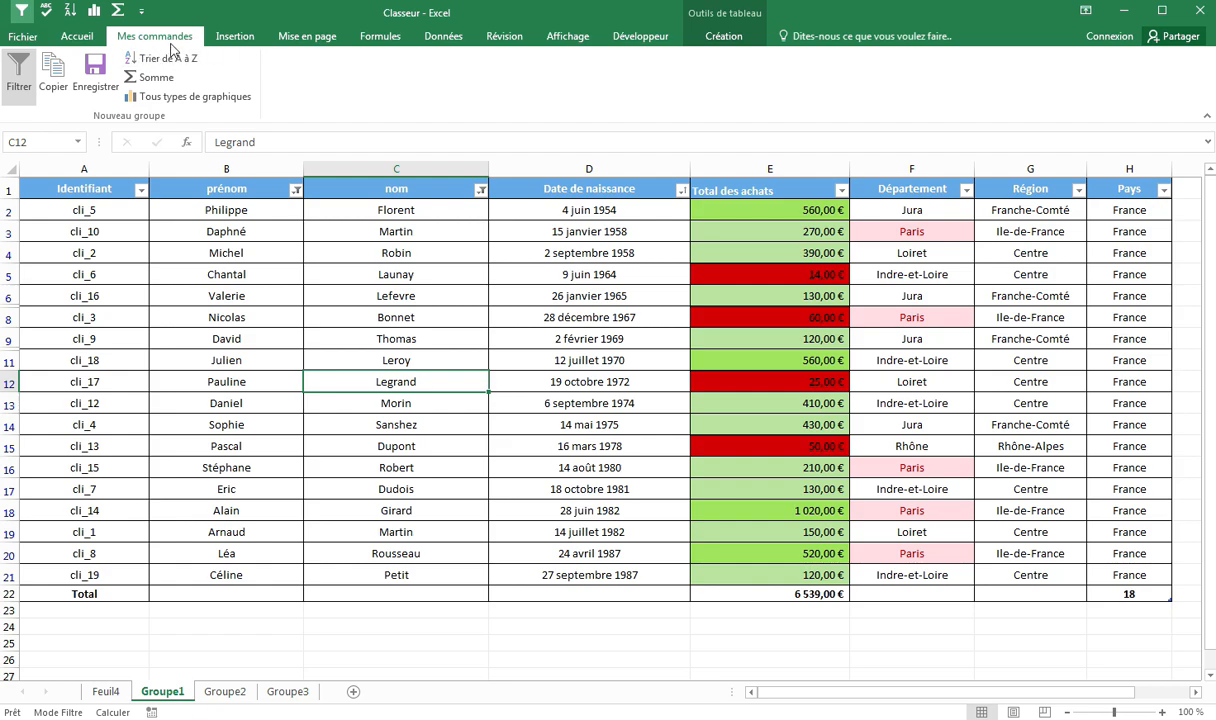
Step: Delete the Mes commandes custom tab from the ribbon through the ribbon customization options and confirm
click(30, 40)
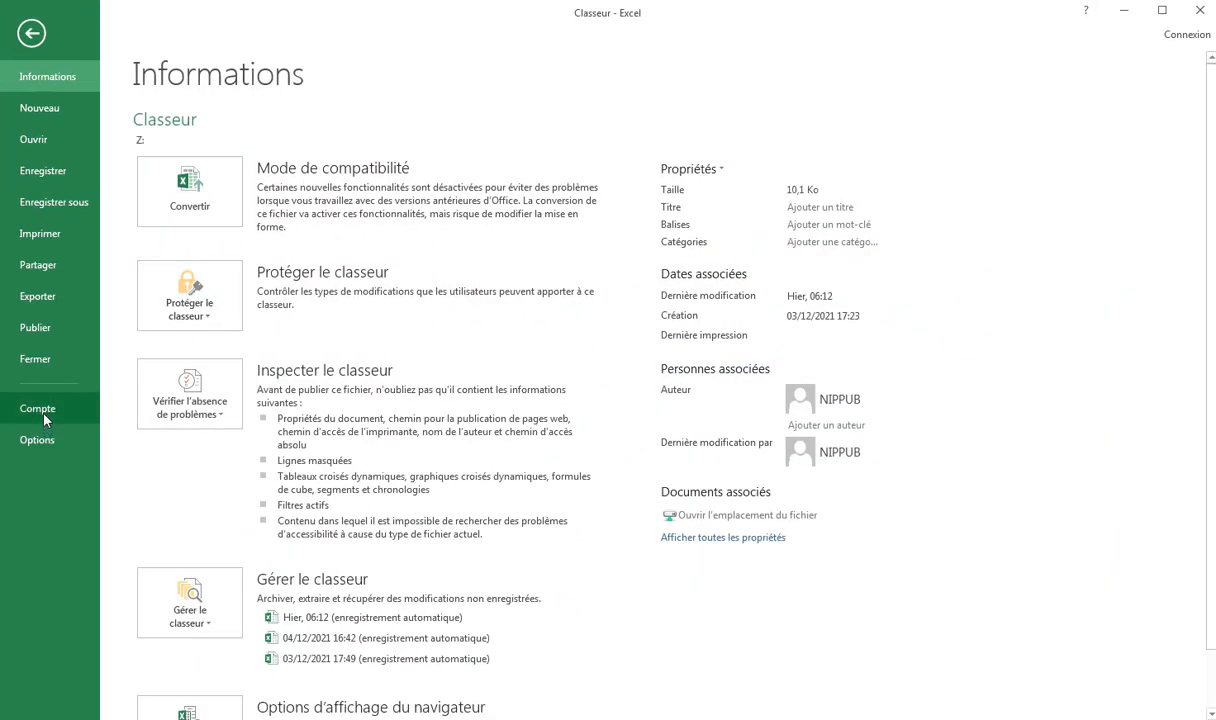
key(Escape)
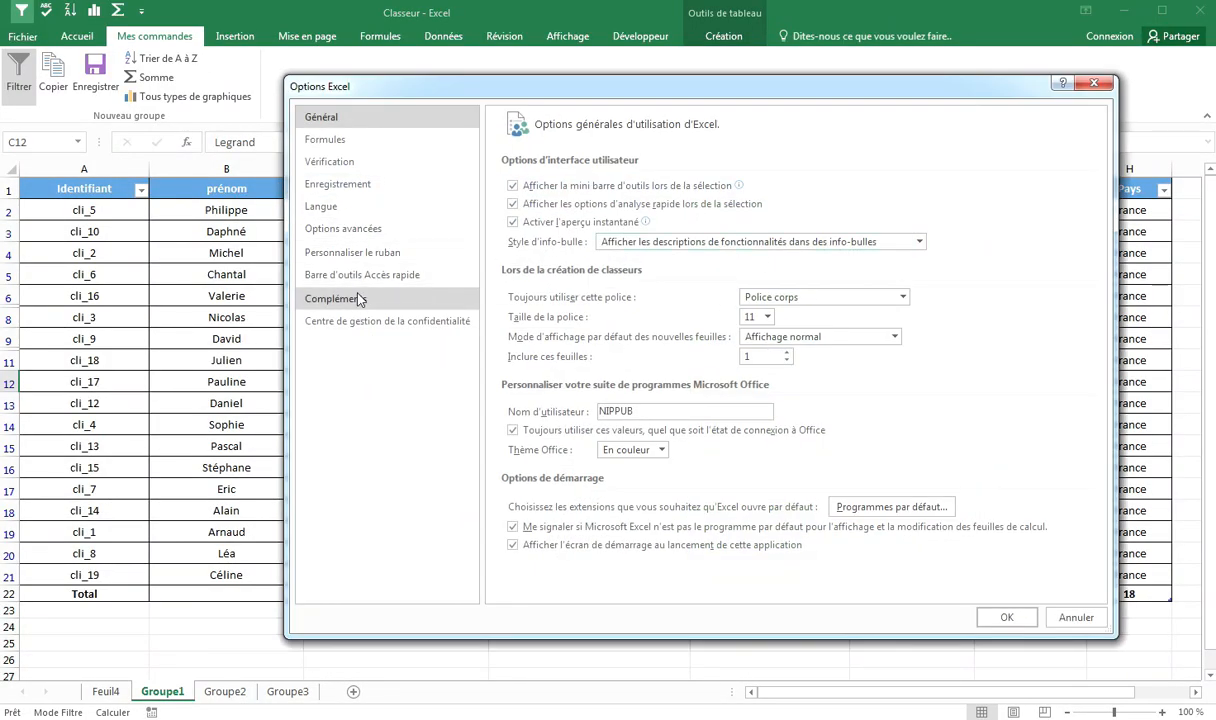
click(366, 255)
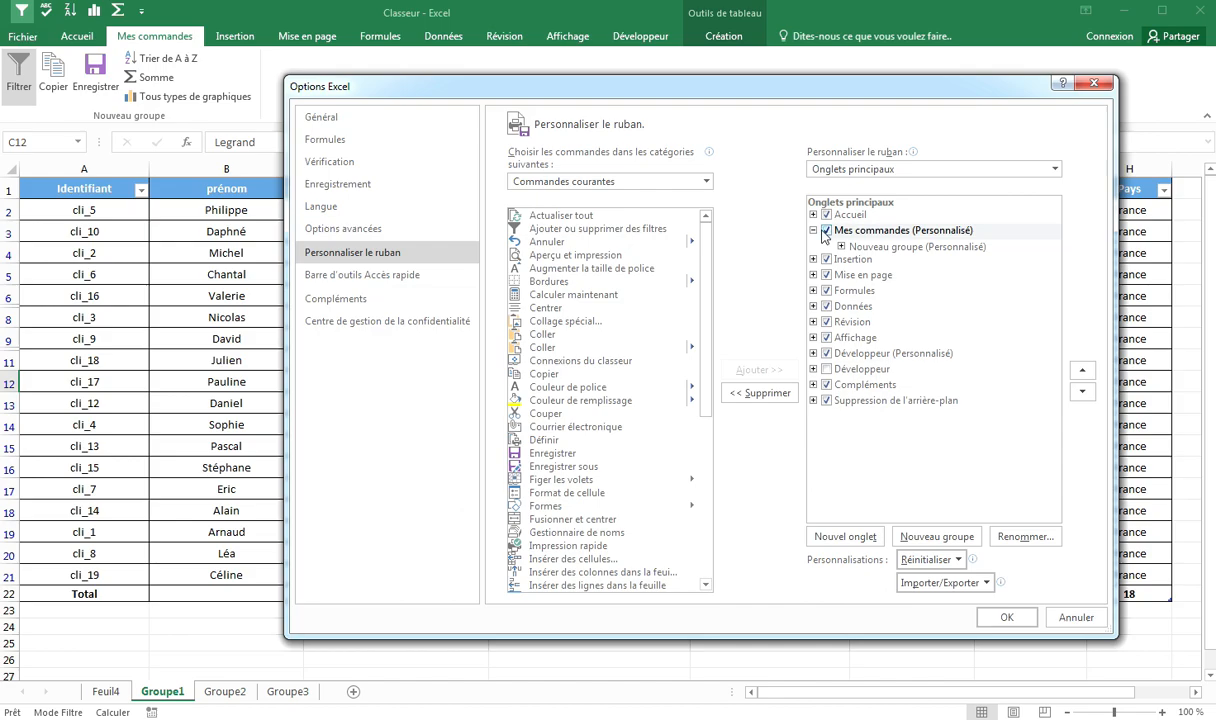
click(823, 231)
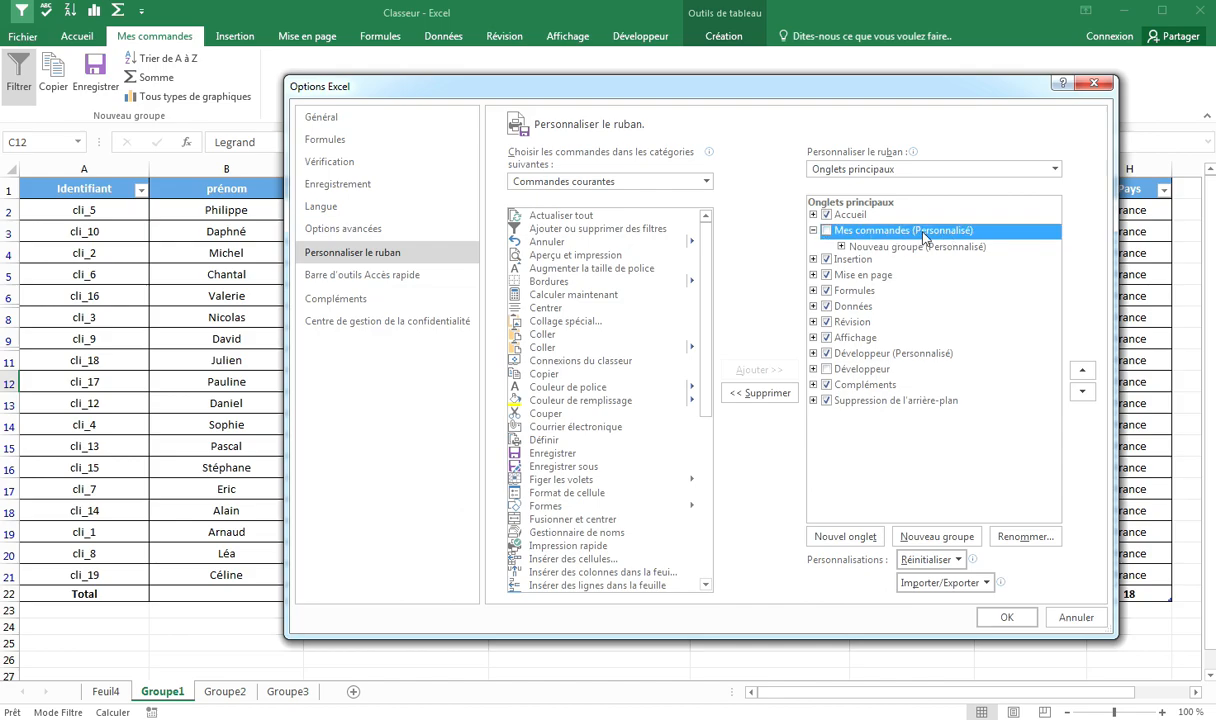
click(826, 231)
click(760, 393)
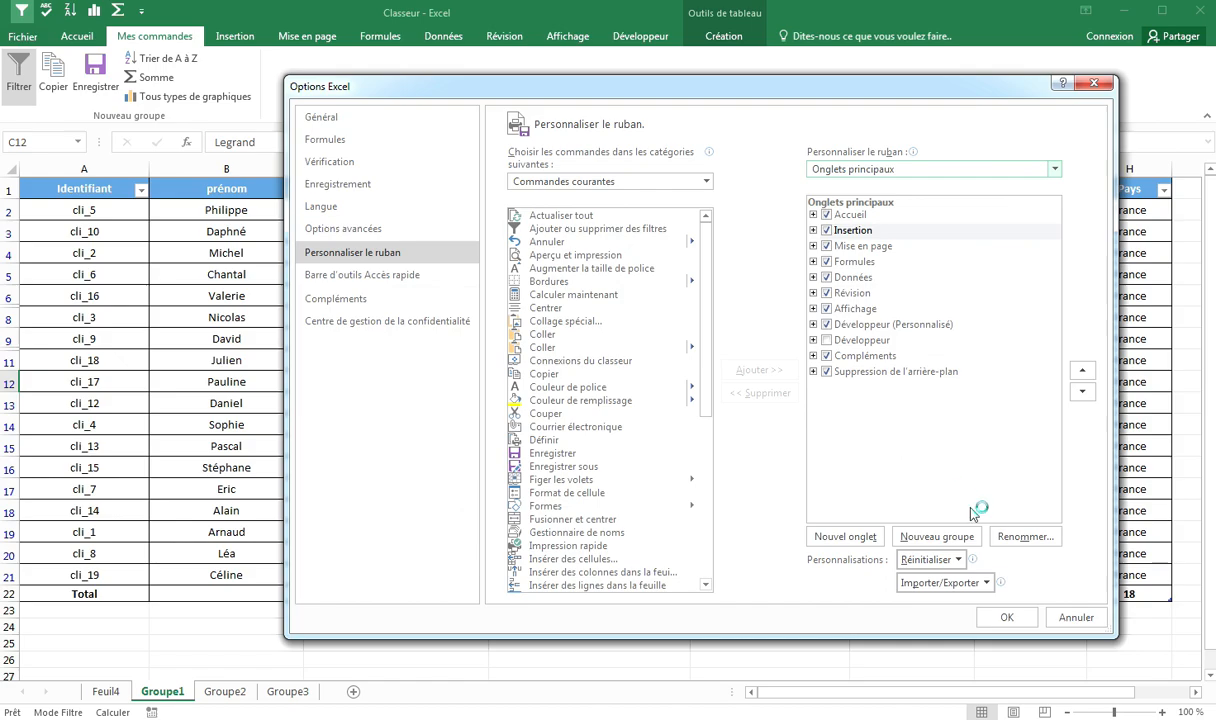
click(1006, 618)
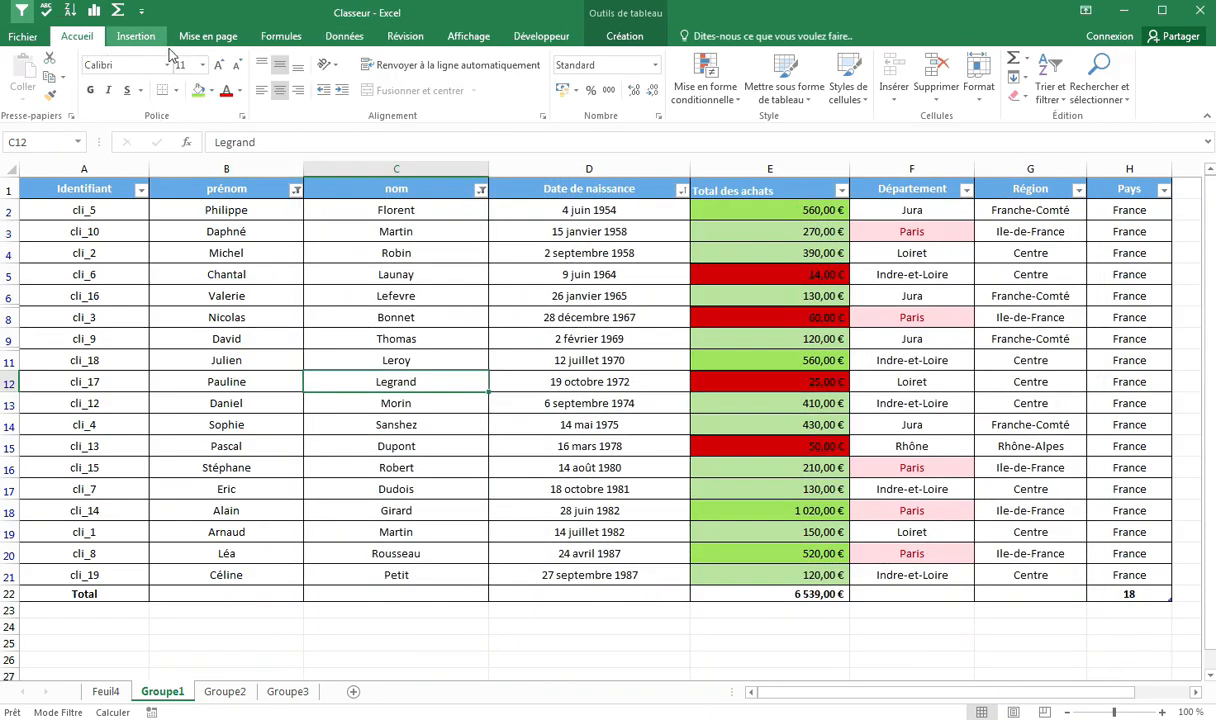
click(135, 36)
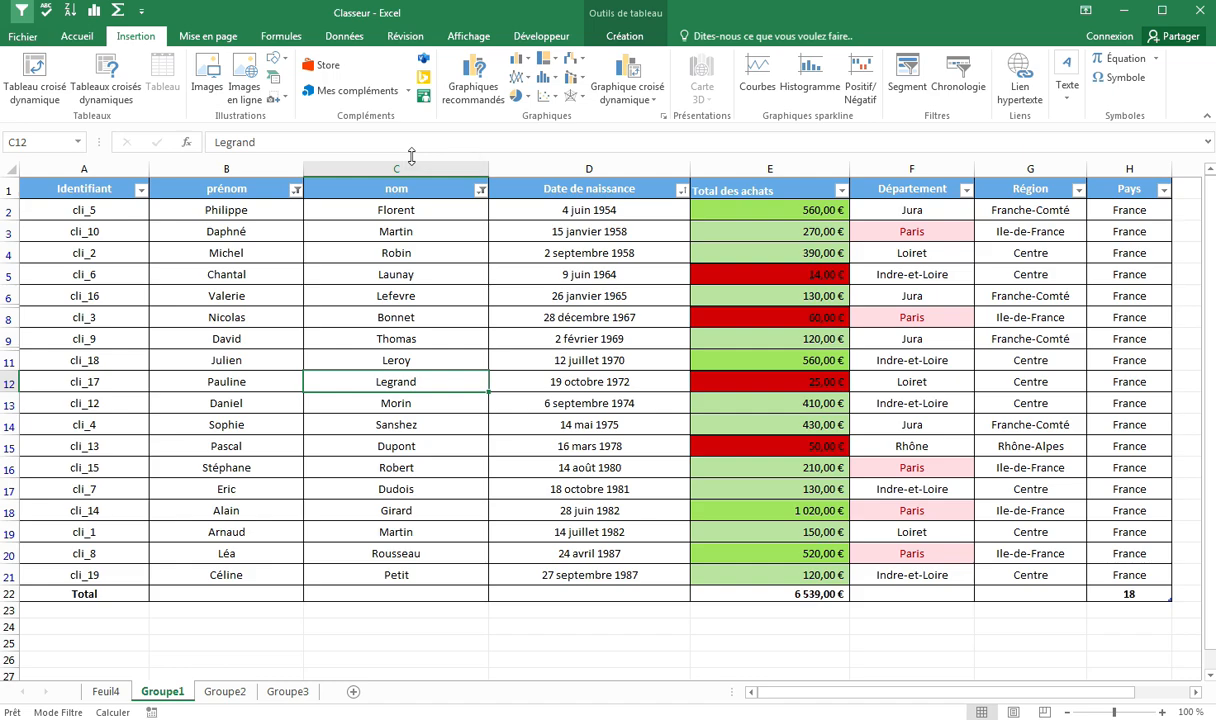